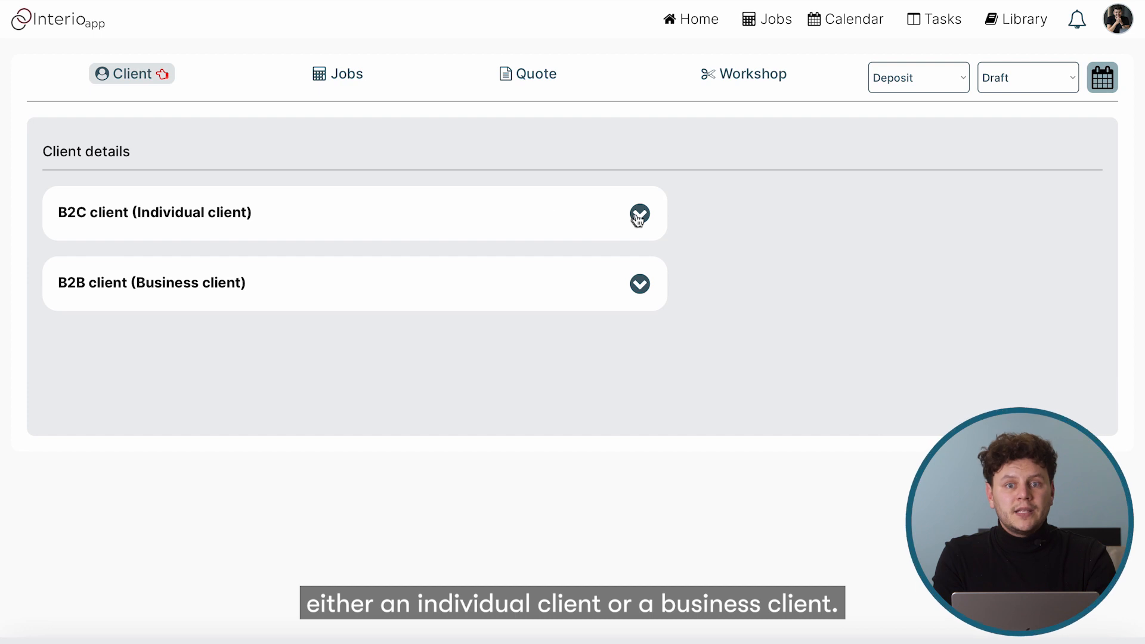
Search the client database by the individual client's name, pick the match and save it to the job
left_click(643, 217)
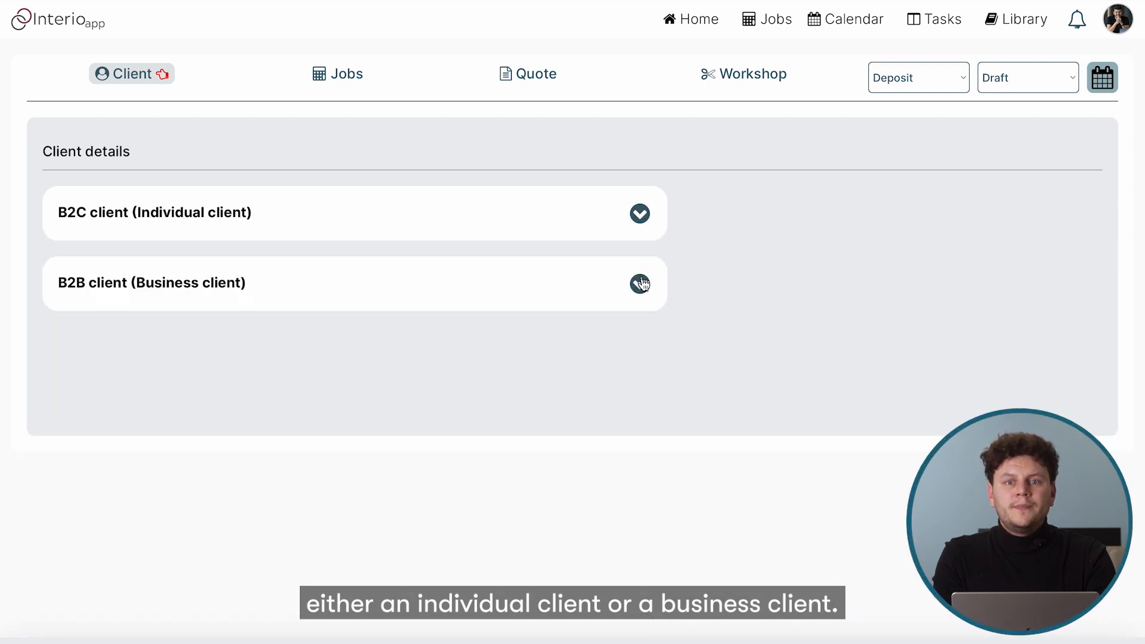
left_click(641, 285)
left_click(641, 286)
left_click(639, 214)
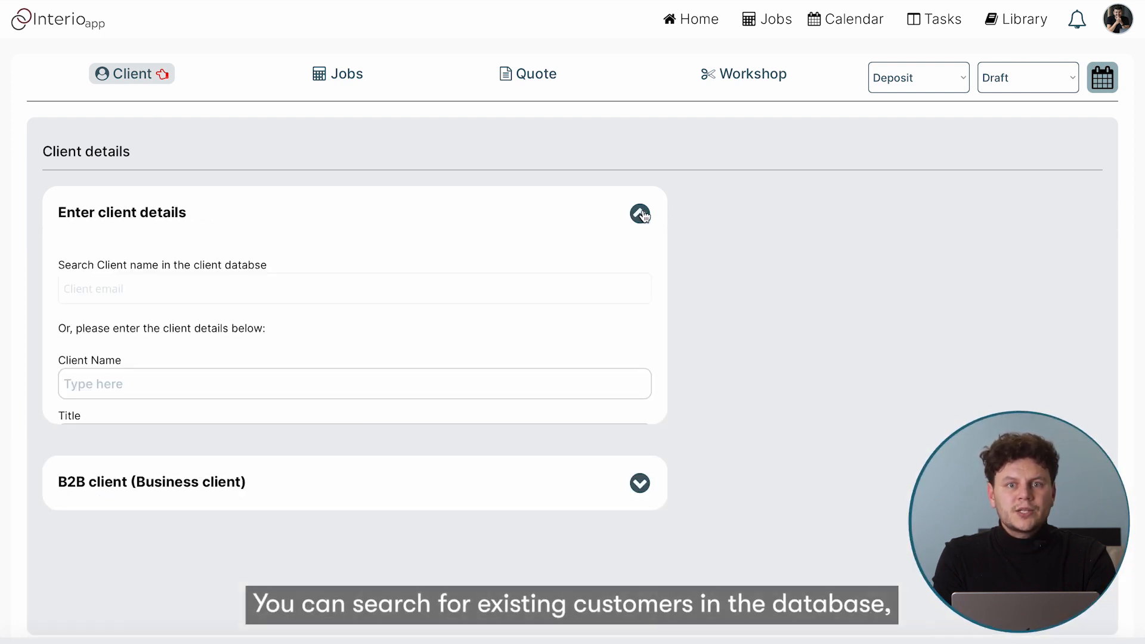
left_click(351, 290)
type("Richard")
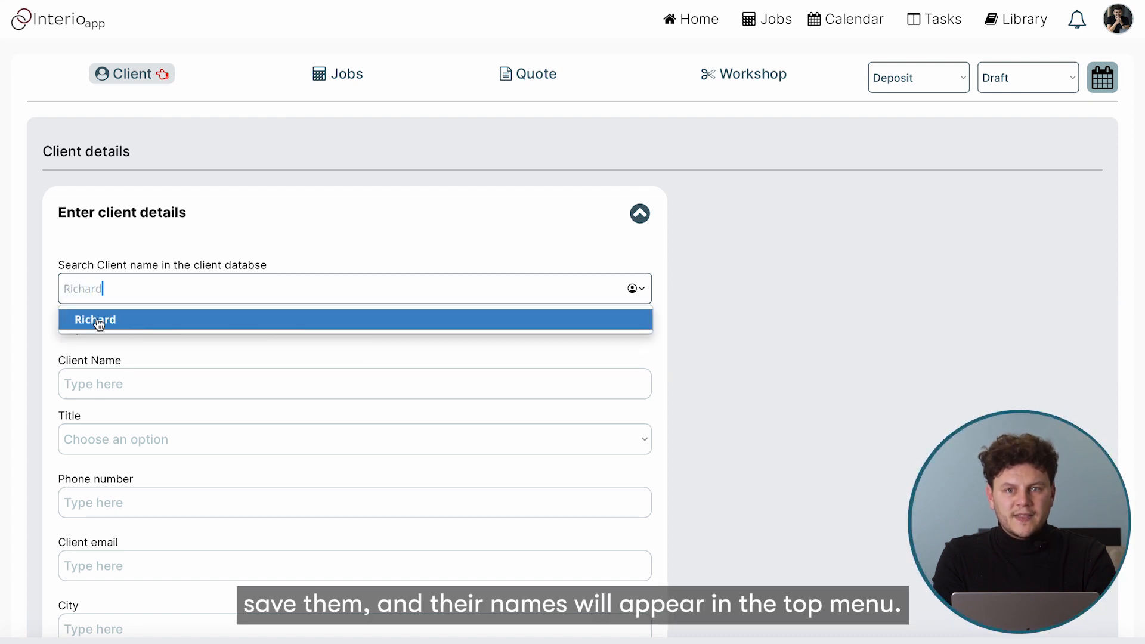
left_click(148, 325)
scroll(216, 394, "down", 6)
left_click(116, 482)
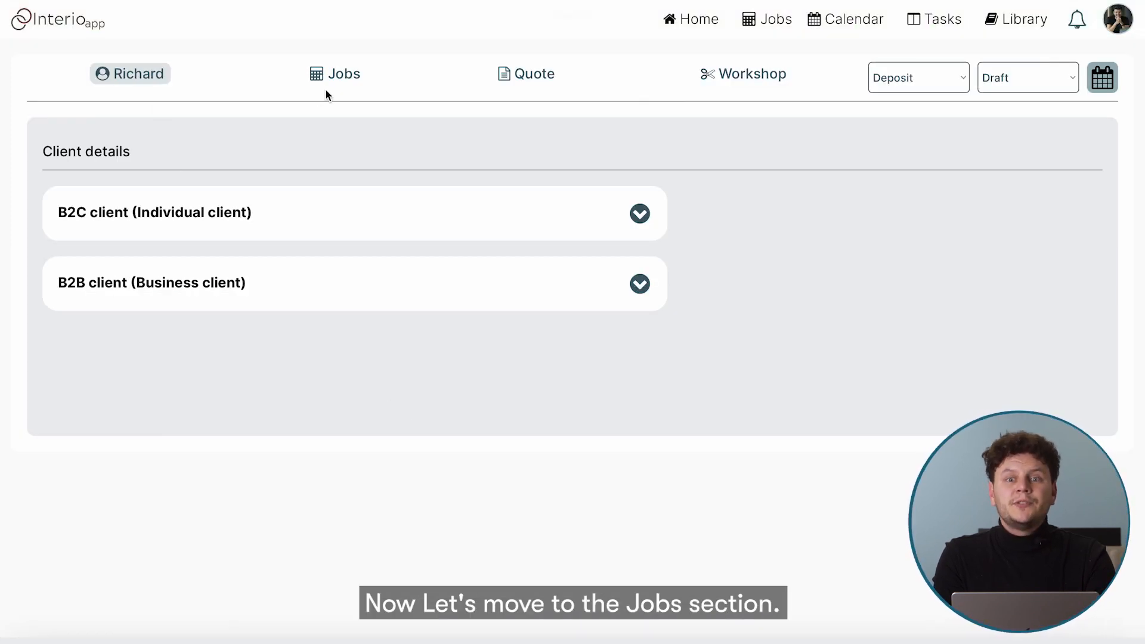
Name the window 'Window 1', keep type Regular Window and add the note 'Note'
left_click(339, 77)
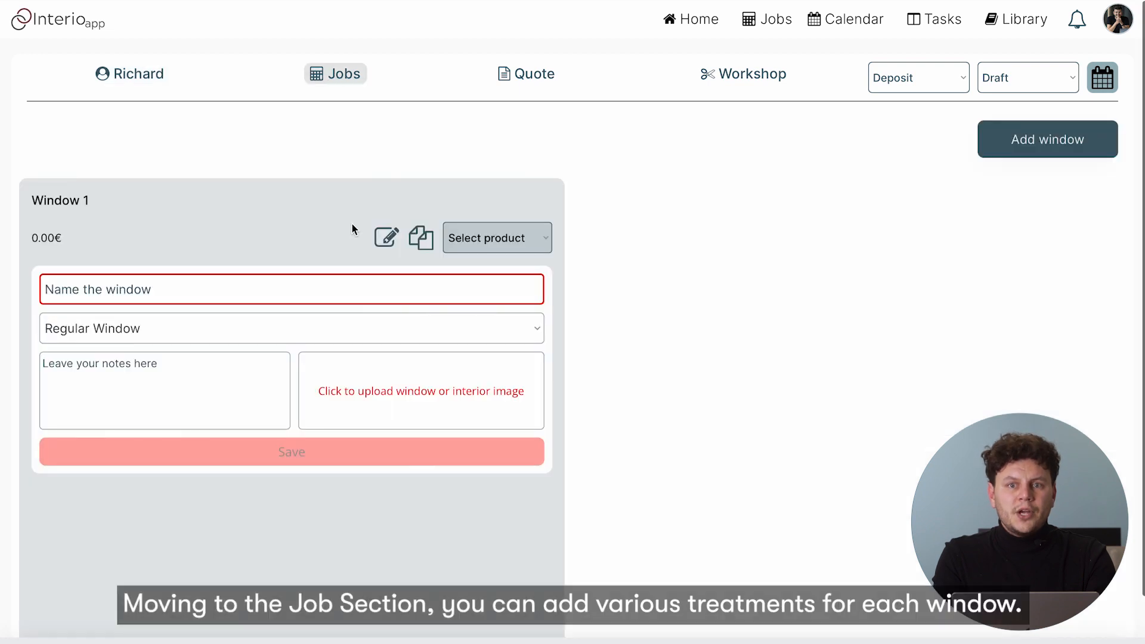
left_click(387, 239)
left_click(387, 239)
left_click(386, 240)
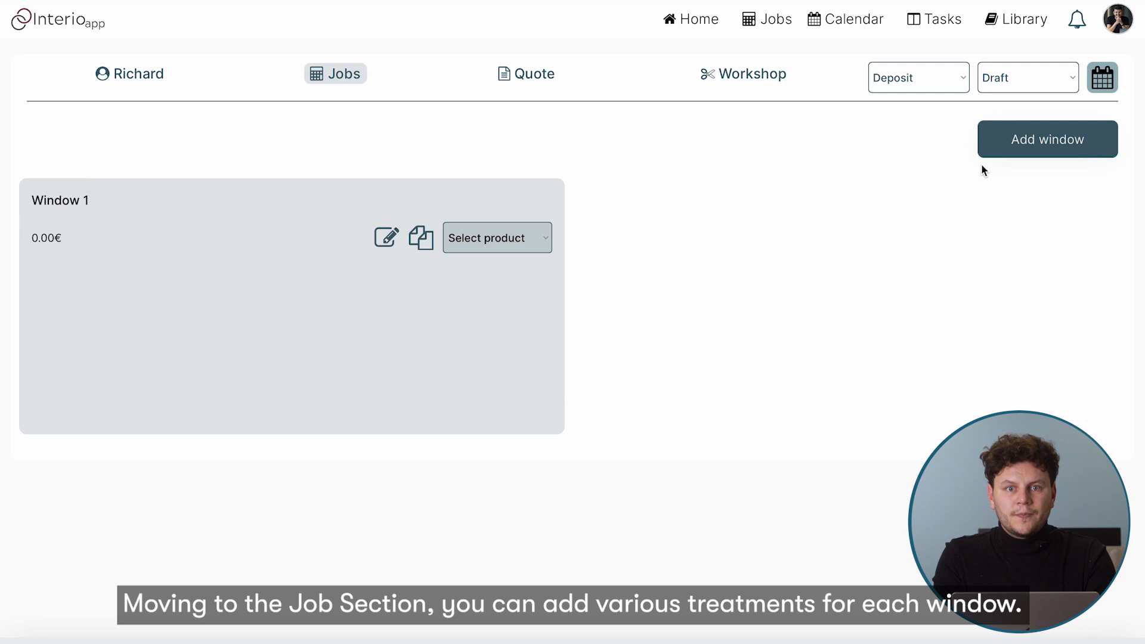
left_click(387, 239)
type("Wi")
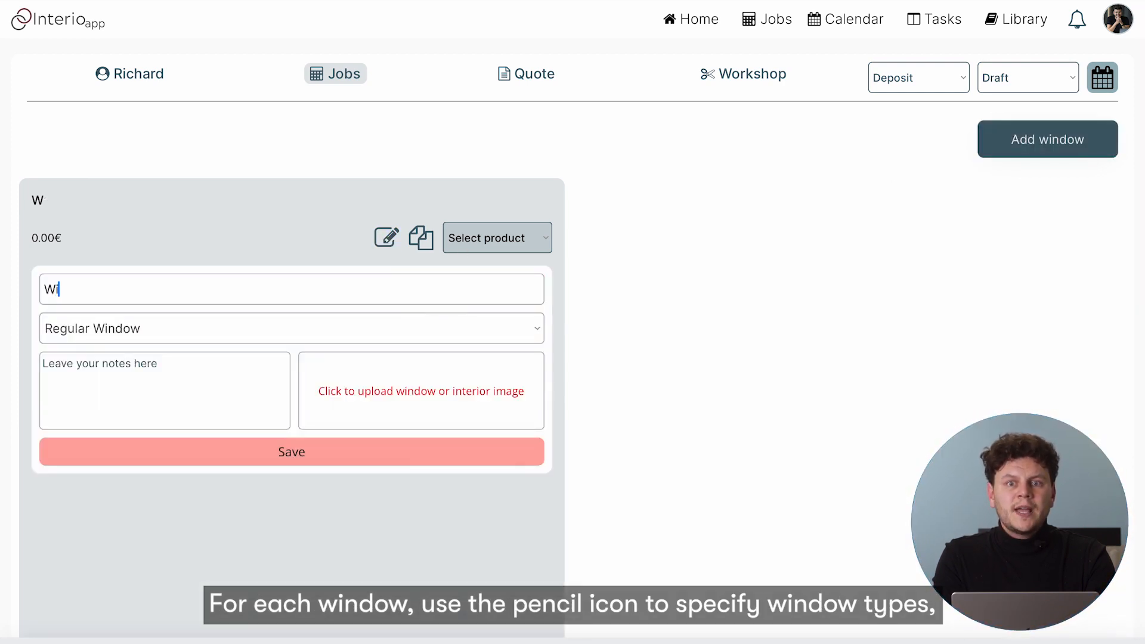
type("ndow 1")
left_click(213, 327)
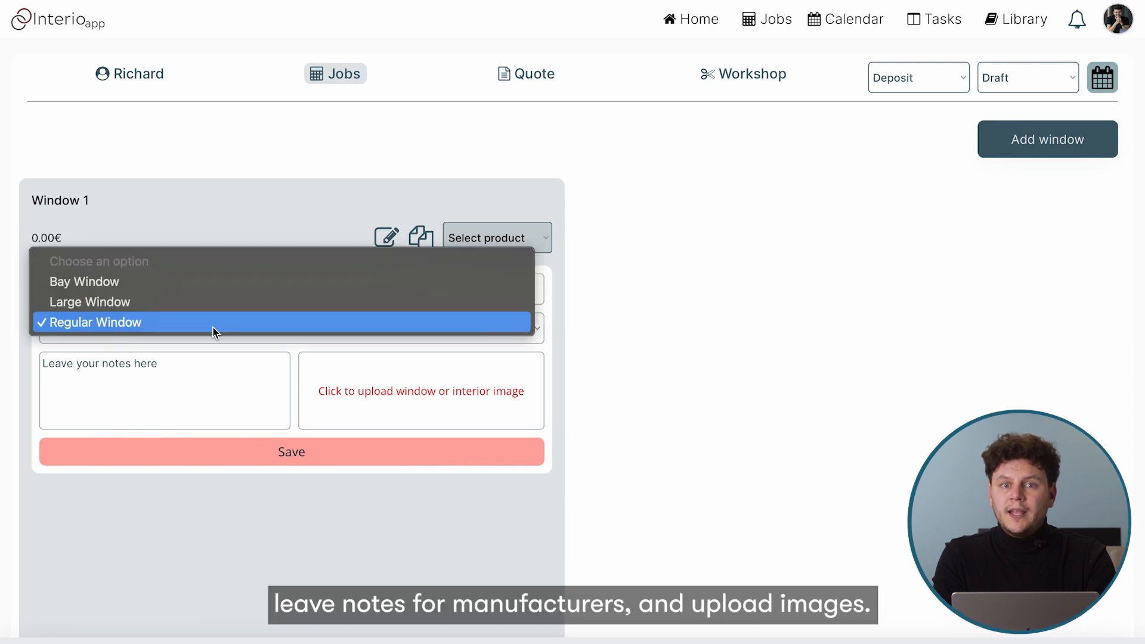
left_click(165, 388)
type("N")
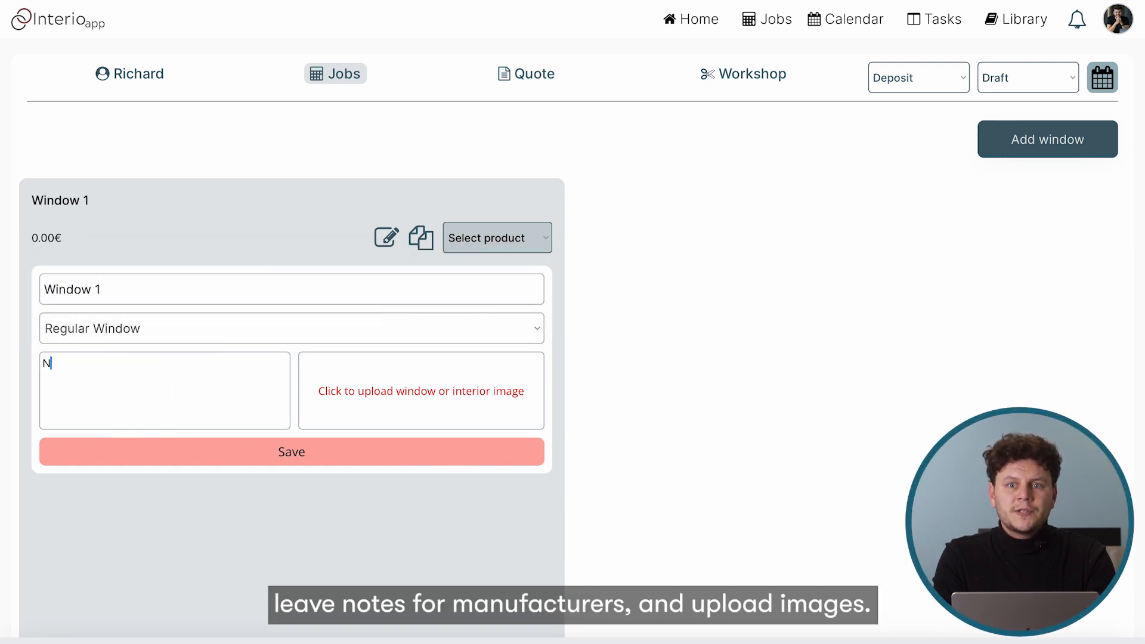
type("ote")
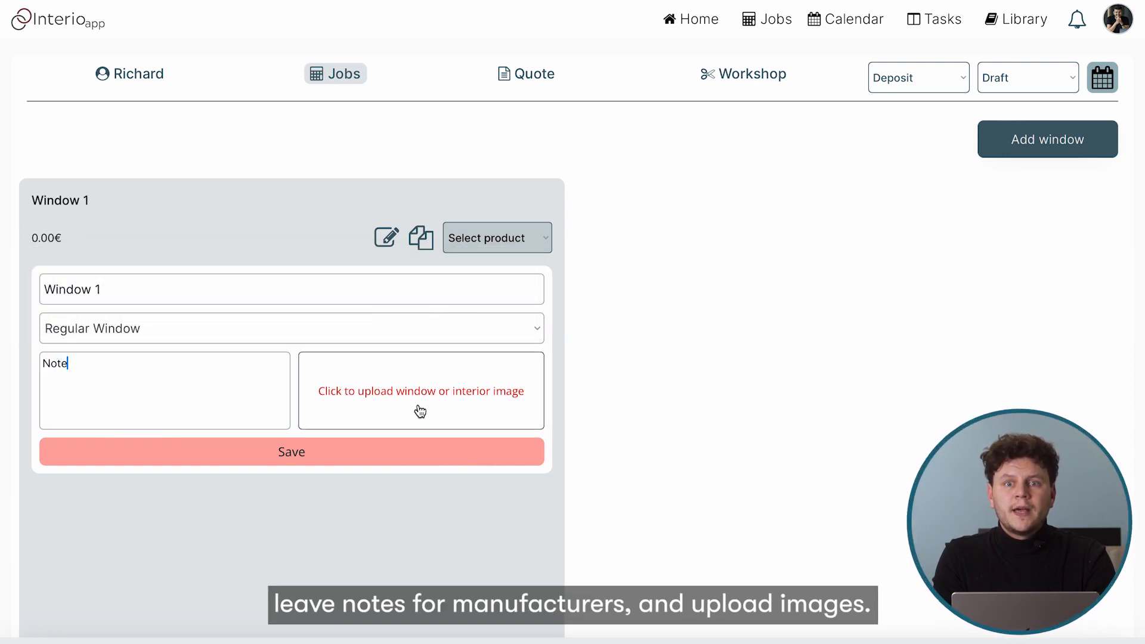
Upload the Untitled design-43.png interior image and save the window
left_click(420, 394)
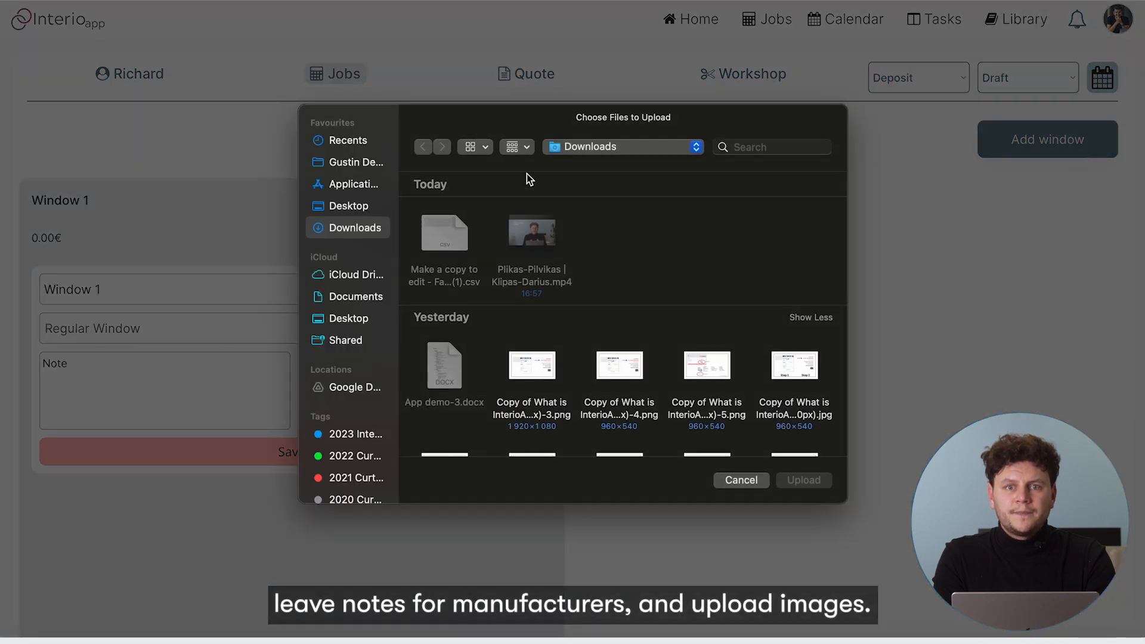
left_click(512, 149)
left_click(529, 344)
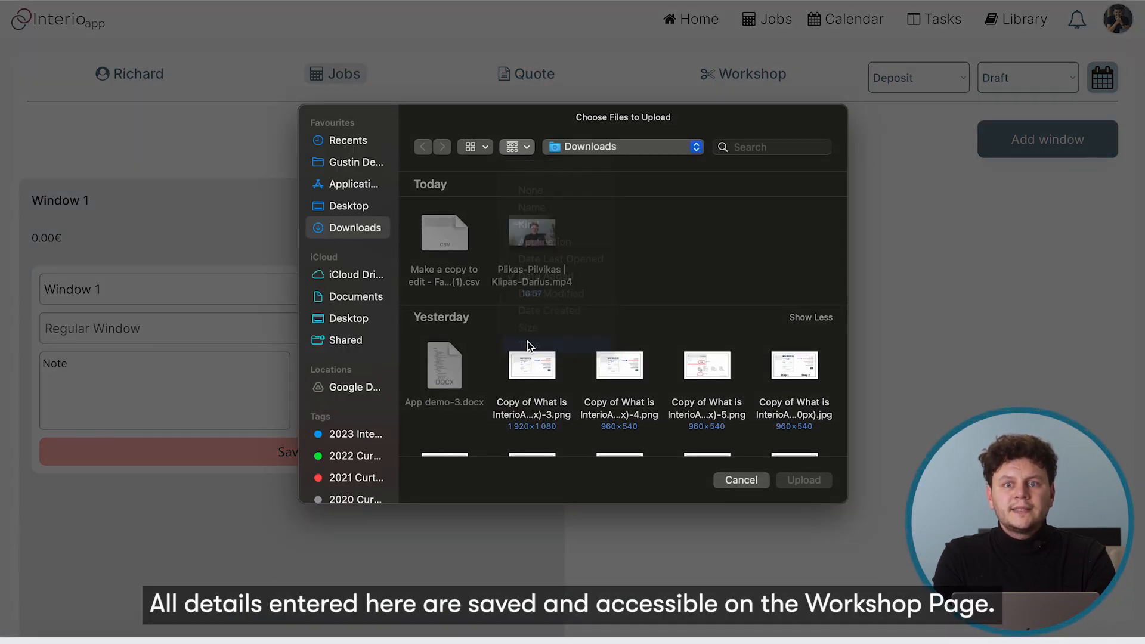
scroll(466, 376, "down", 5)
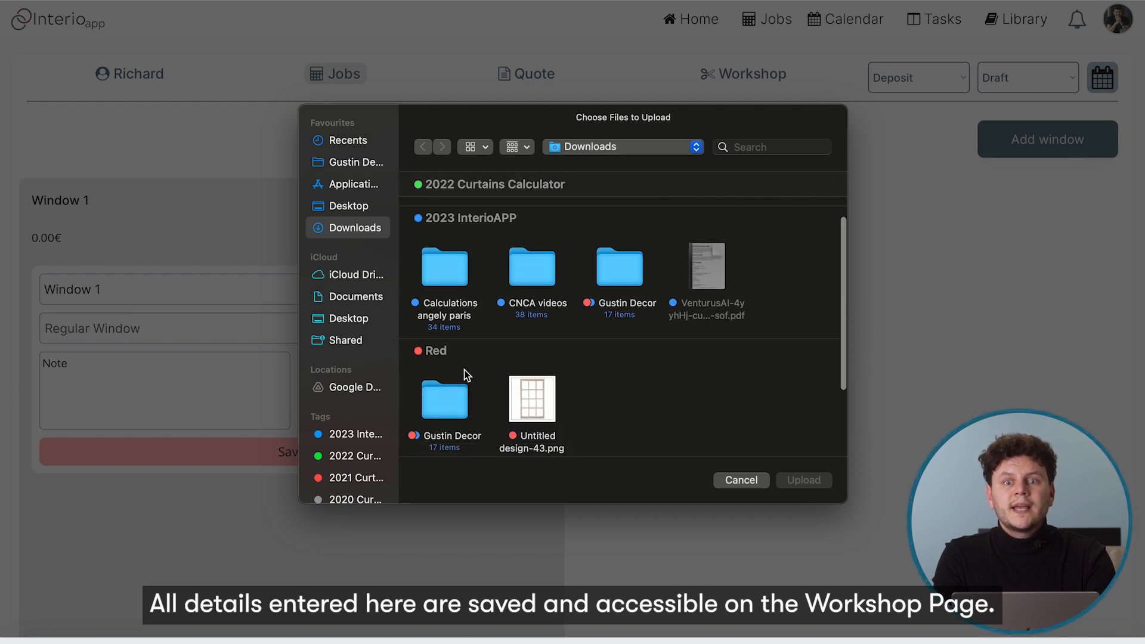
left_click(530, 333)
left_click(789, 479)
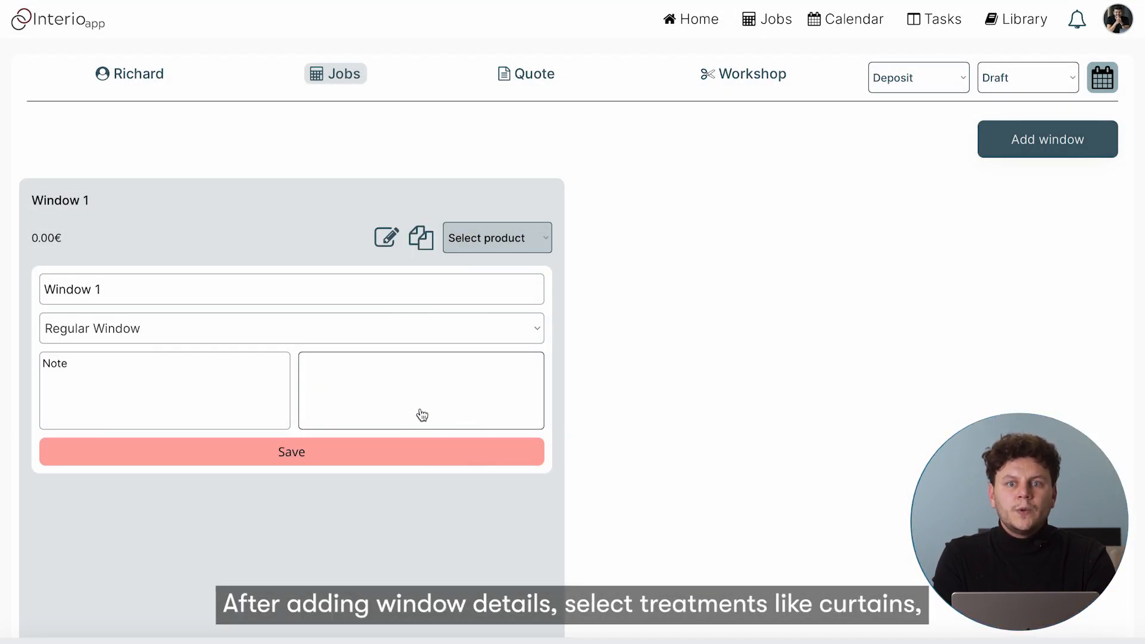
left_click(375, 464)
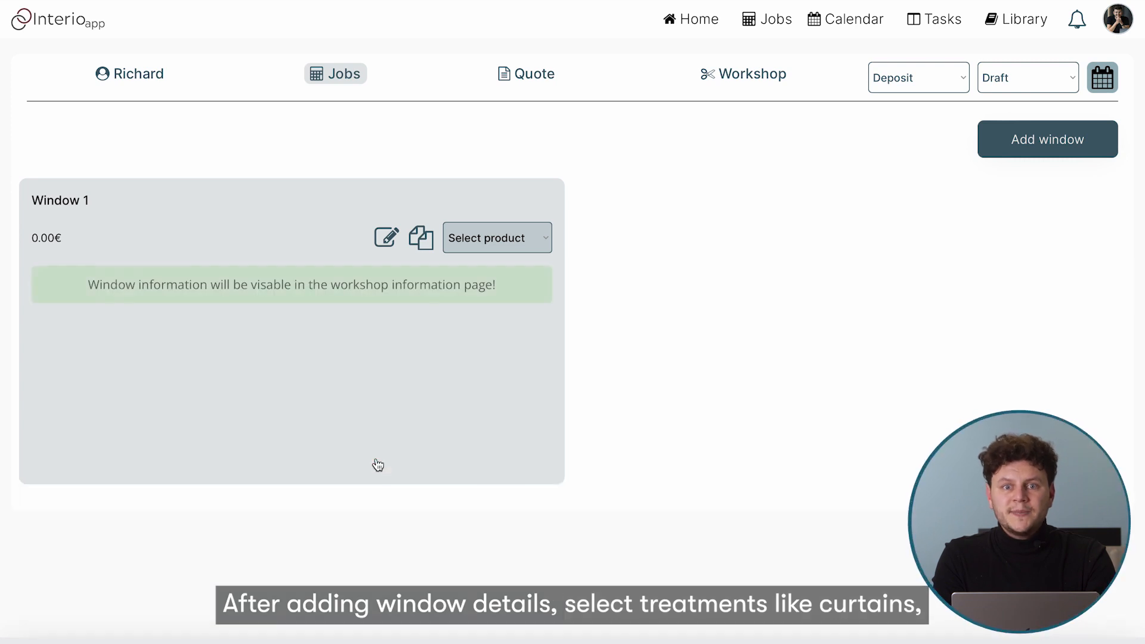
left_click(516, 242)
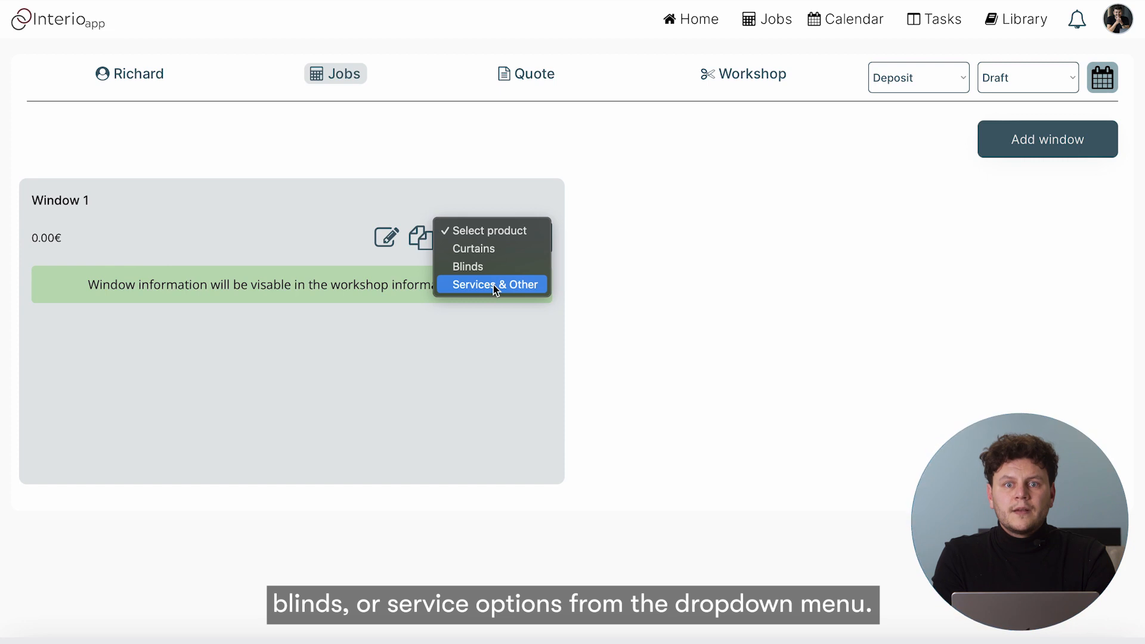
Add a Curtains treatment to Window 1 and go to its Treatment name field
left_click(503, 248)
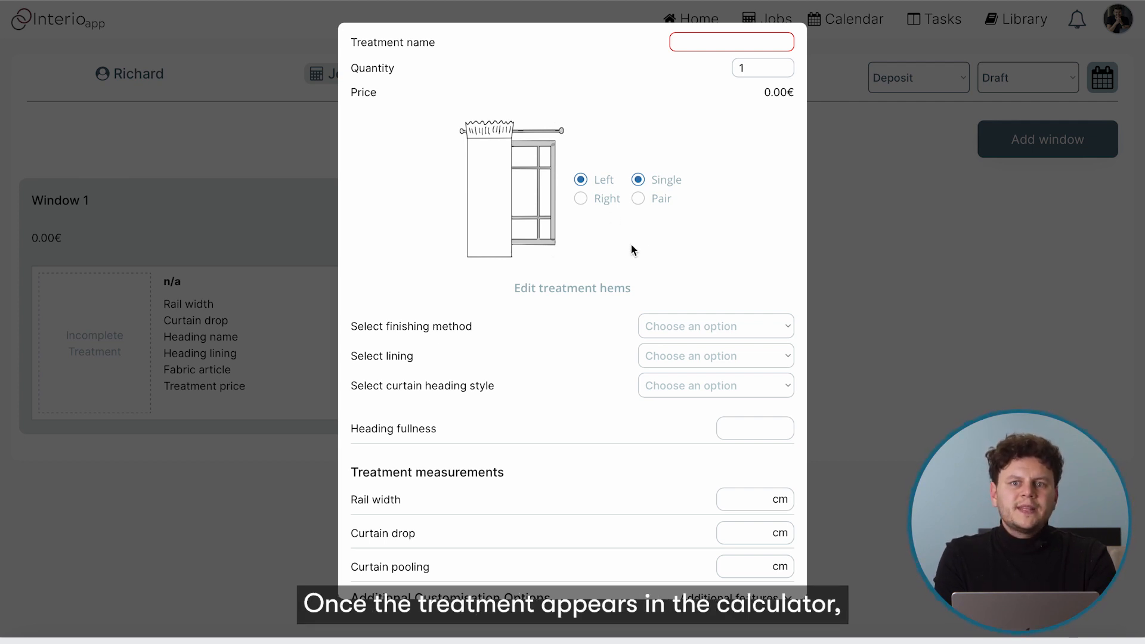
left_click(701, 39)
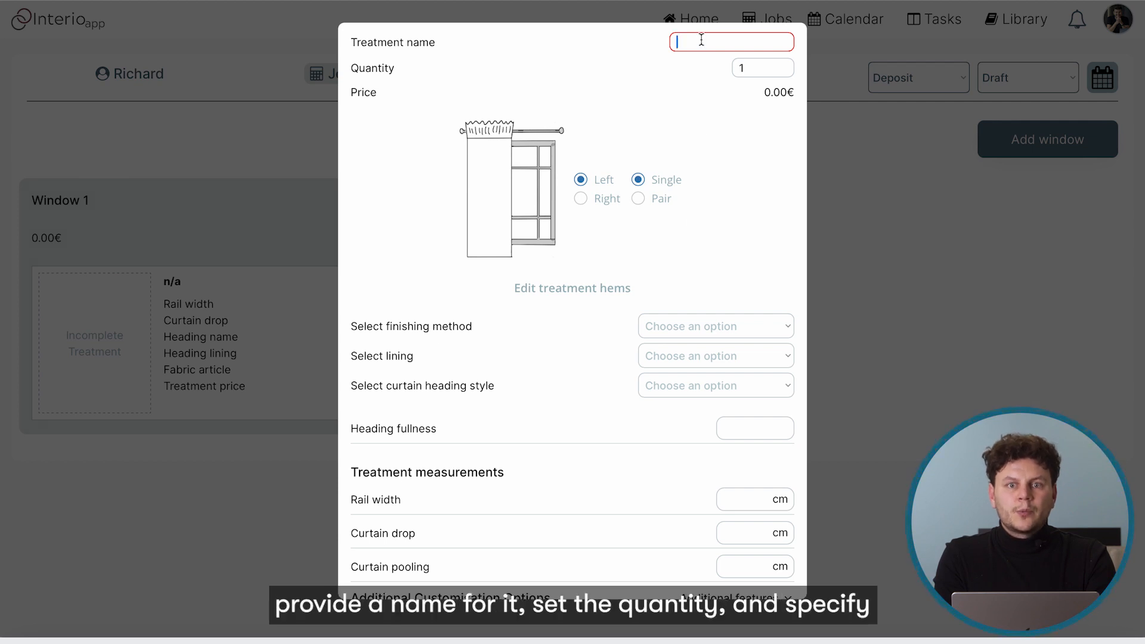
Name the treatment 'Curtain' and make it a single curtain hanging on the right
type("Curtain")
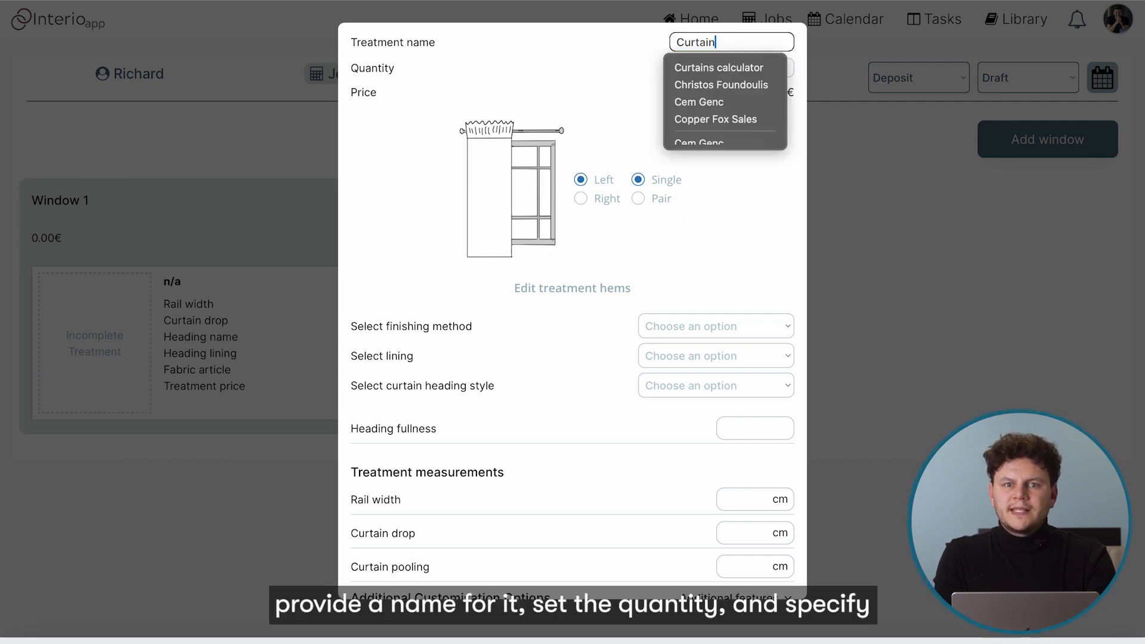
left_click(608, 117)
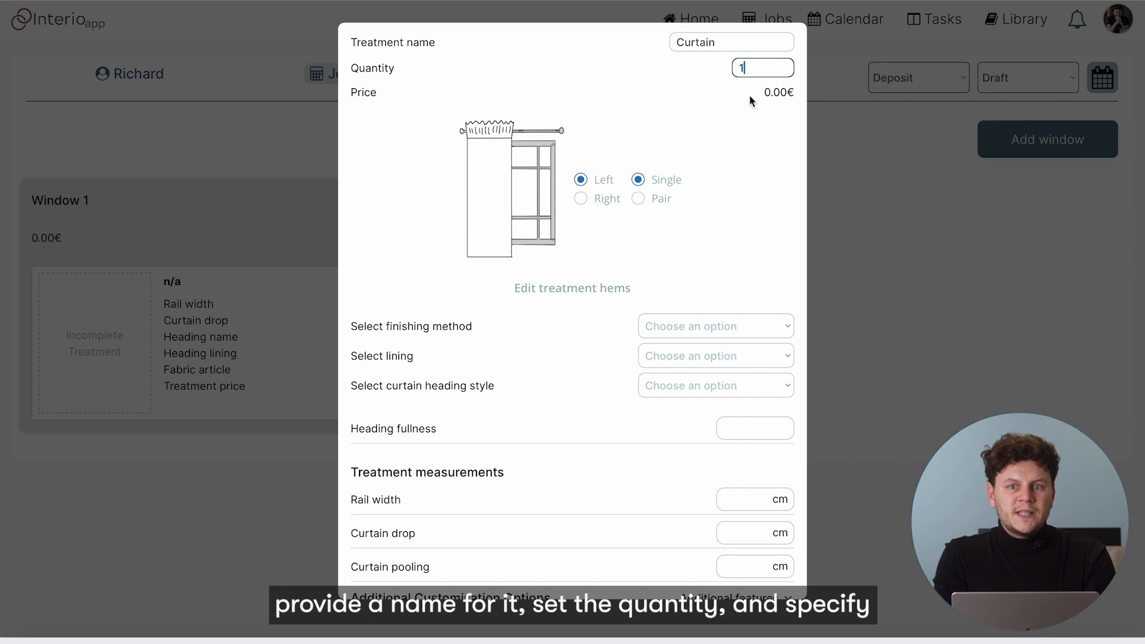
left_click(580, 198)
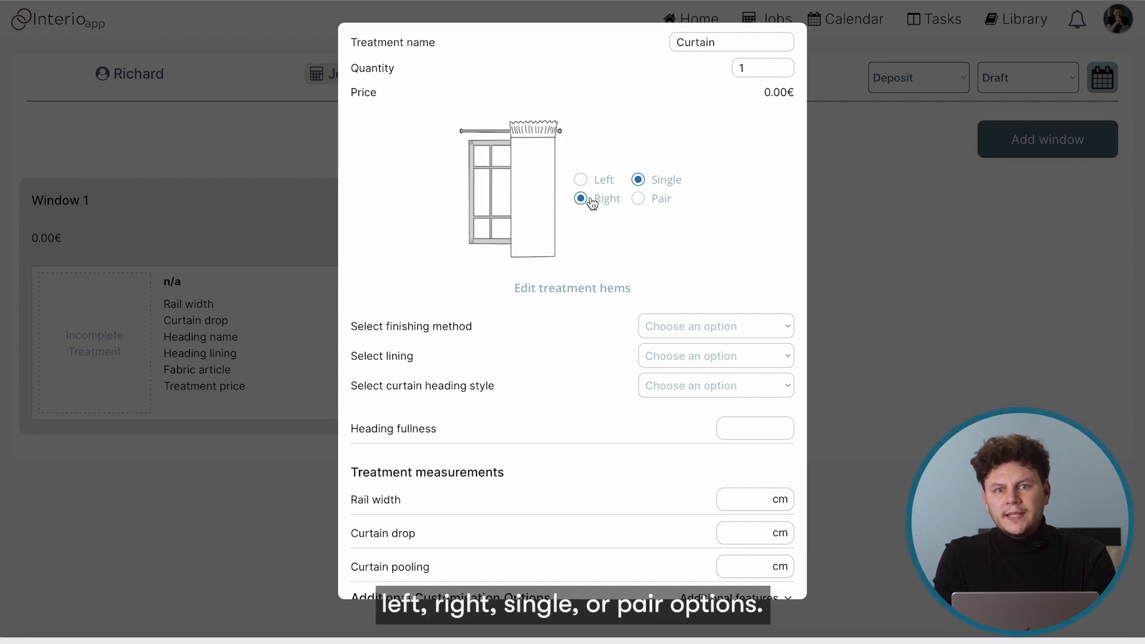
left_click(582, 180)
left_click(638, 199)
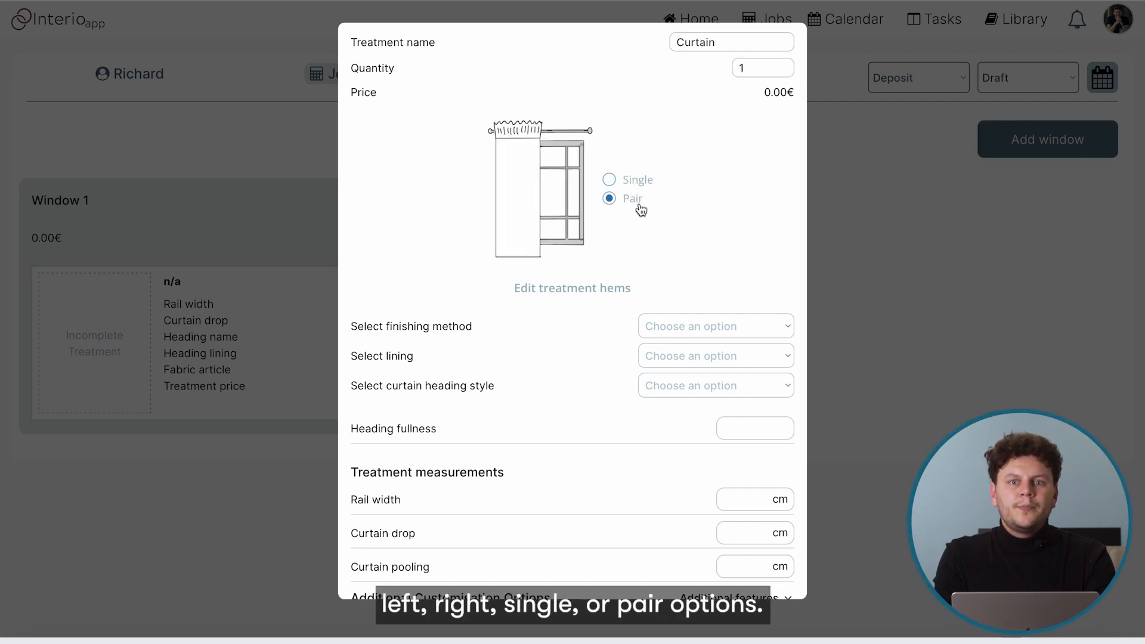
left_click(614, 181)
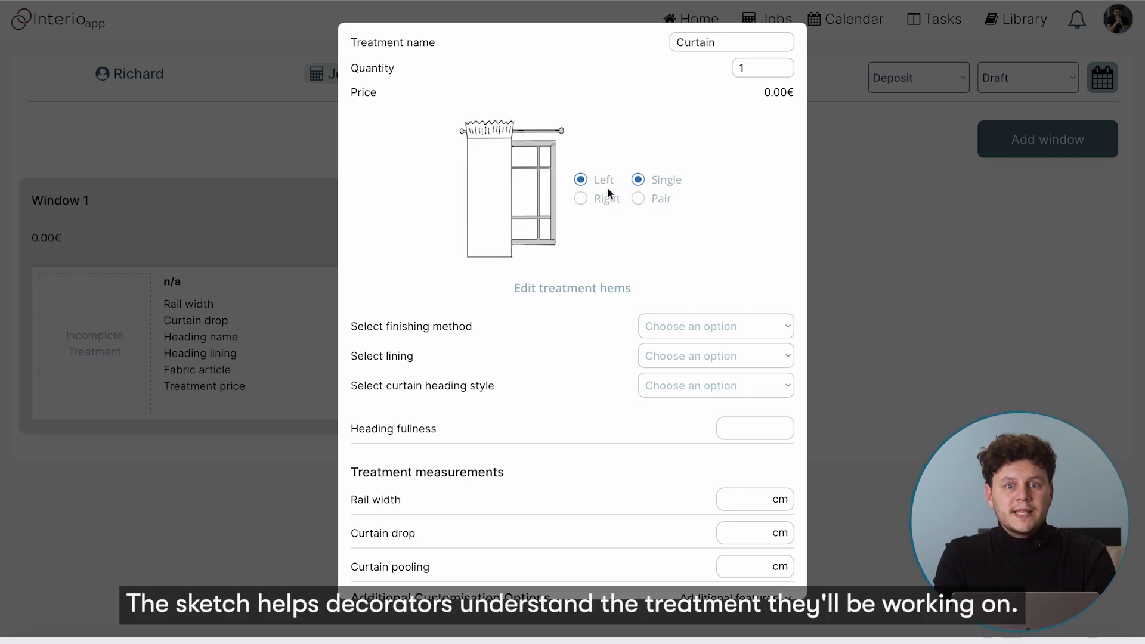
left_click(581, 199)
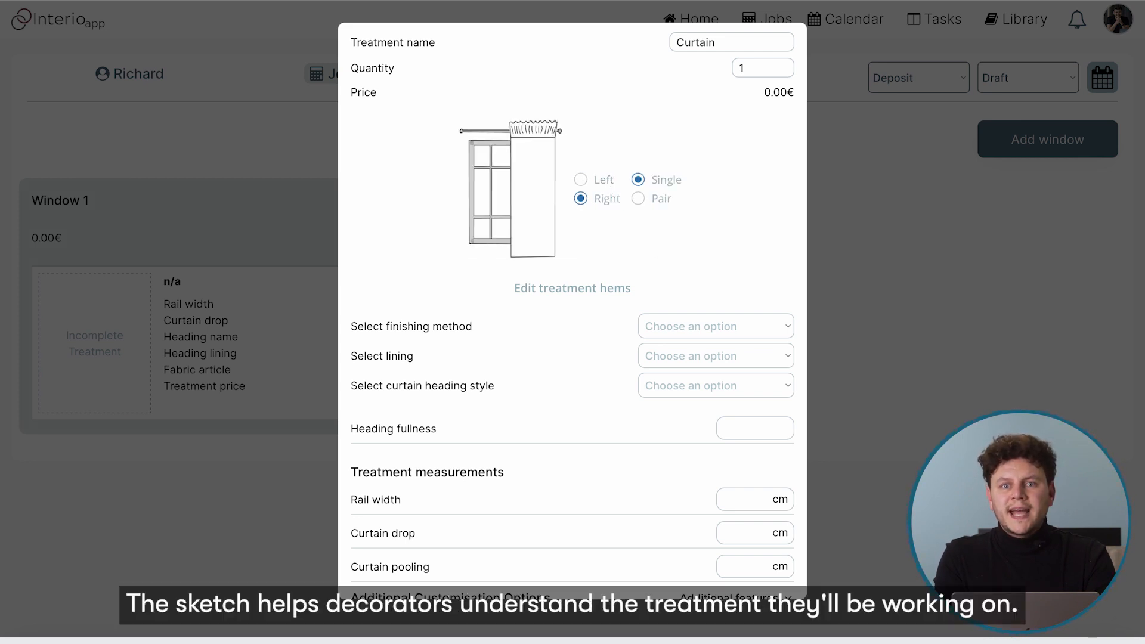
scroll(675, 273, "down", 1)
scroll(675, 274, "up", 1)
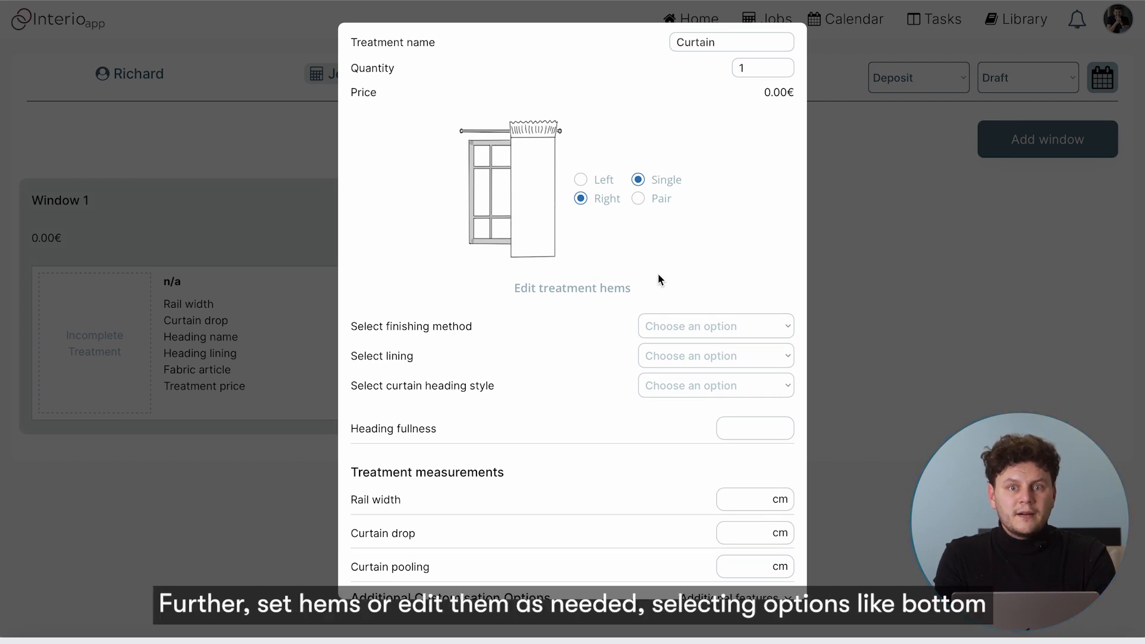
left_click(575, 294)
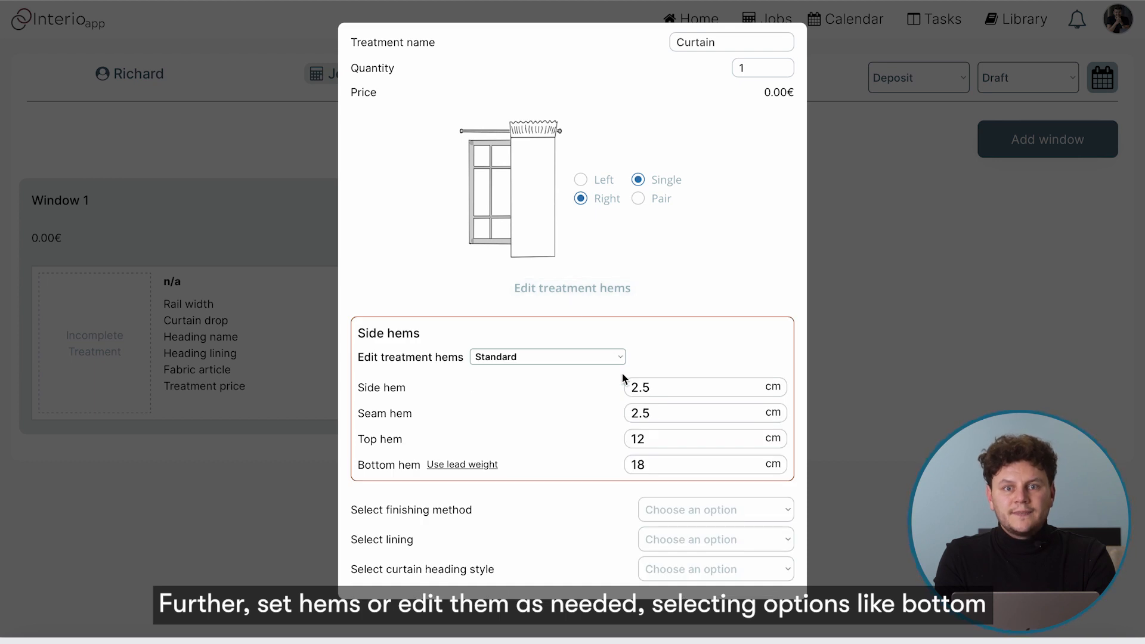
Keep the 18 cm bottom hem instead of a lead weight and close the hem settings
left_click(463, 466)
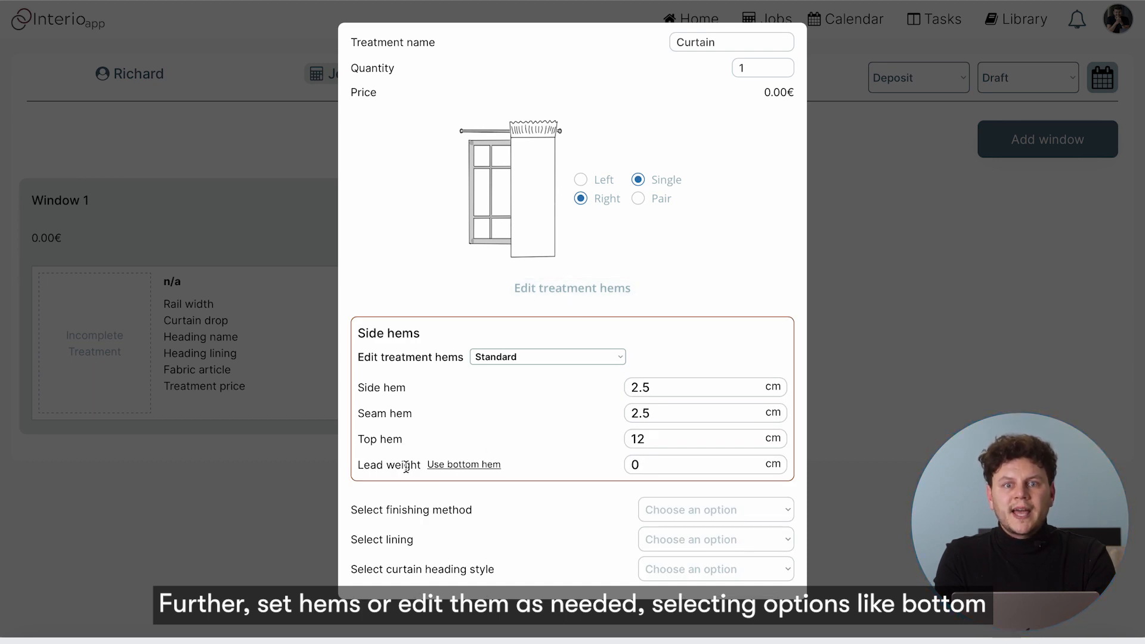
left_click(445, 466)
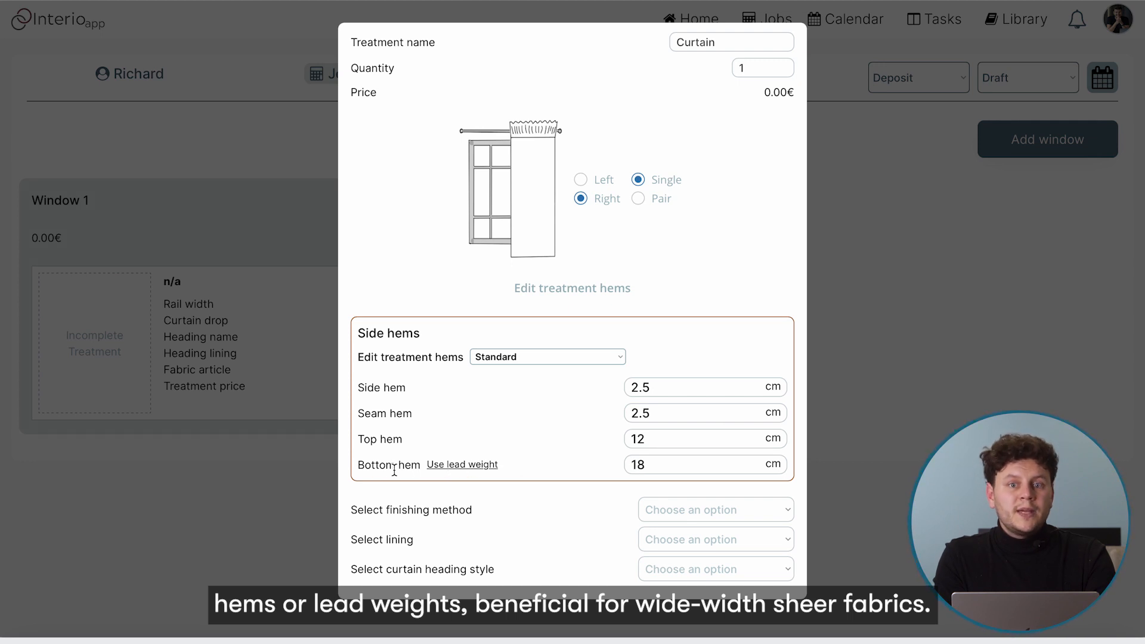
left_click(571, 290)
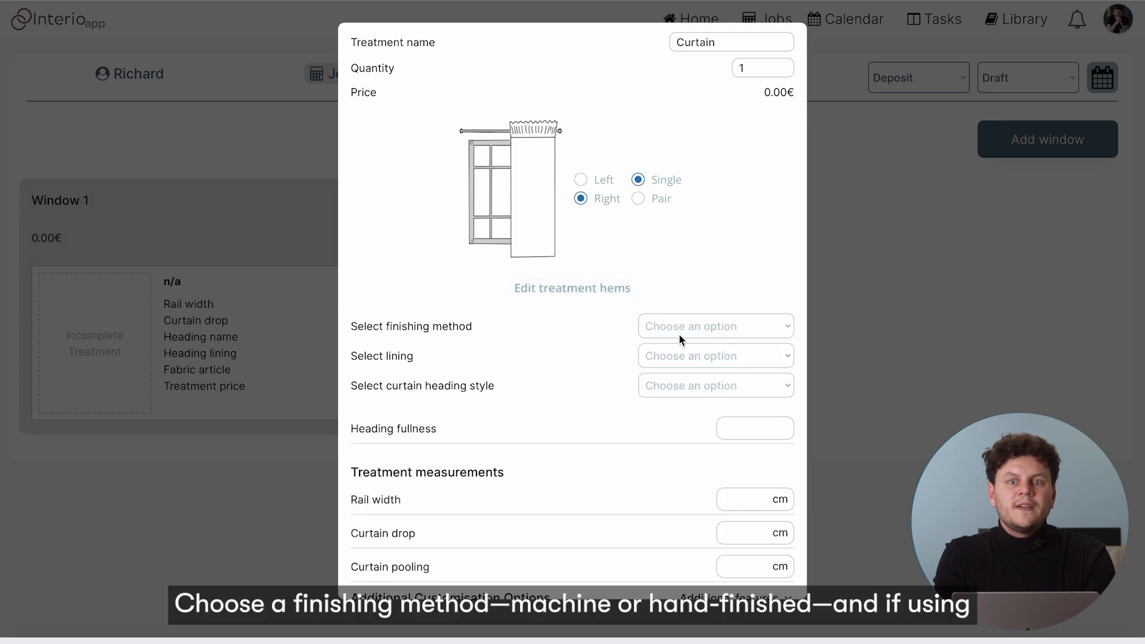
left_click(697, 334)
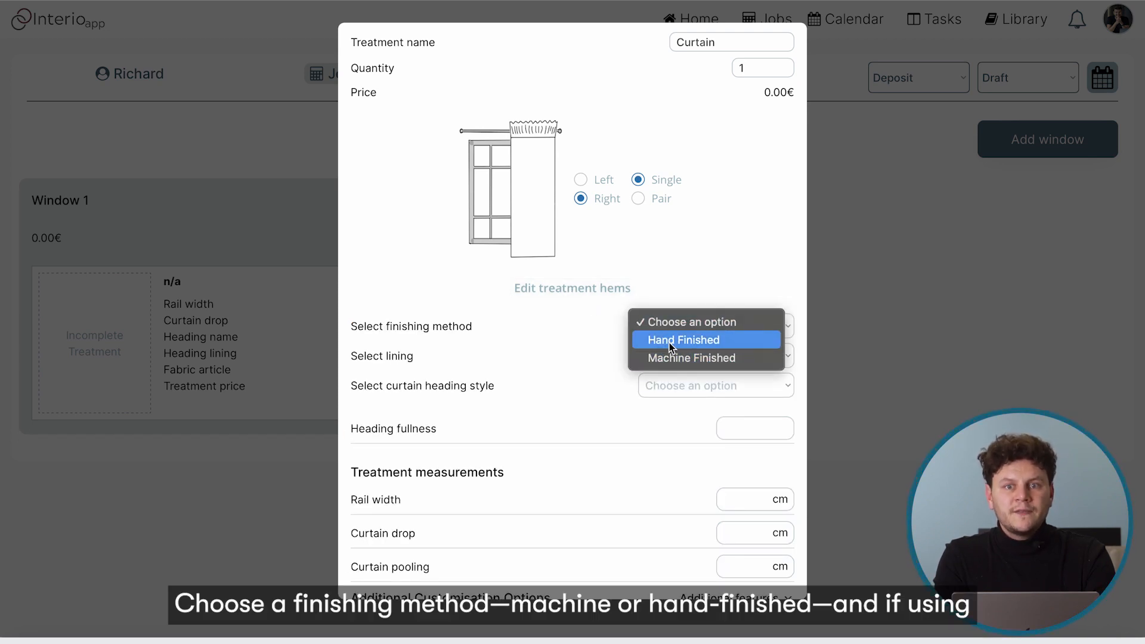
Make the curtain Hand Finished, Unlined, with a Pinch pleat heading
left_click(669, 341)
scroll(607, 355, "down", 1)
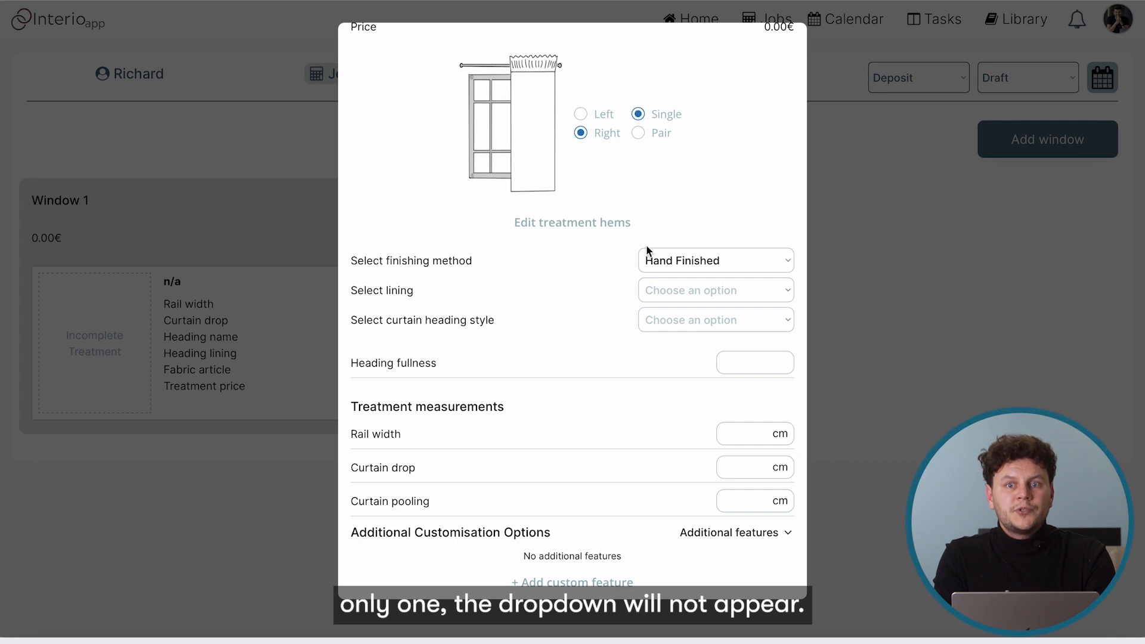
left_click(671, 288)
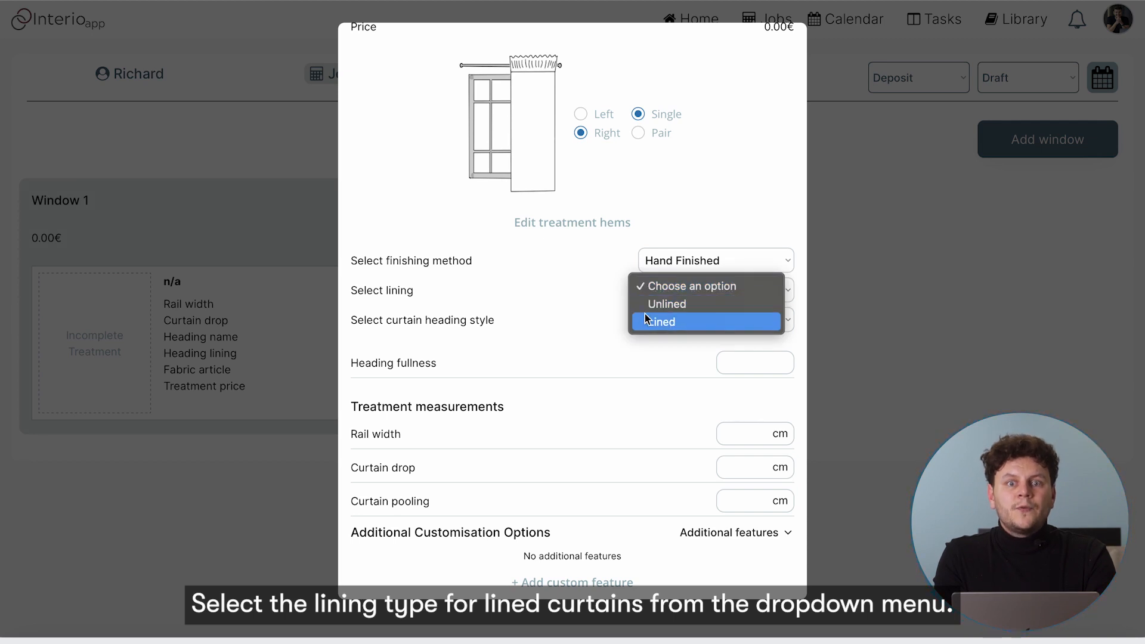
left_click(678, 322)
left_click(679, 290)
left_click(677, 272)
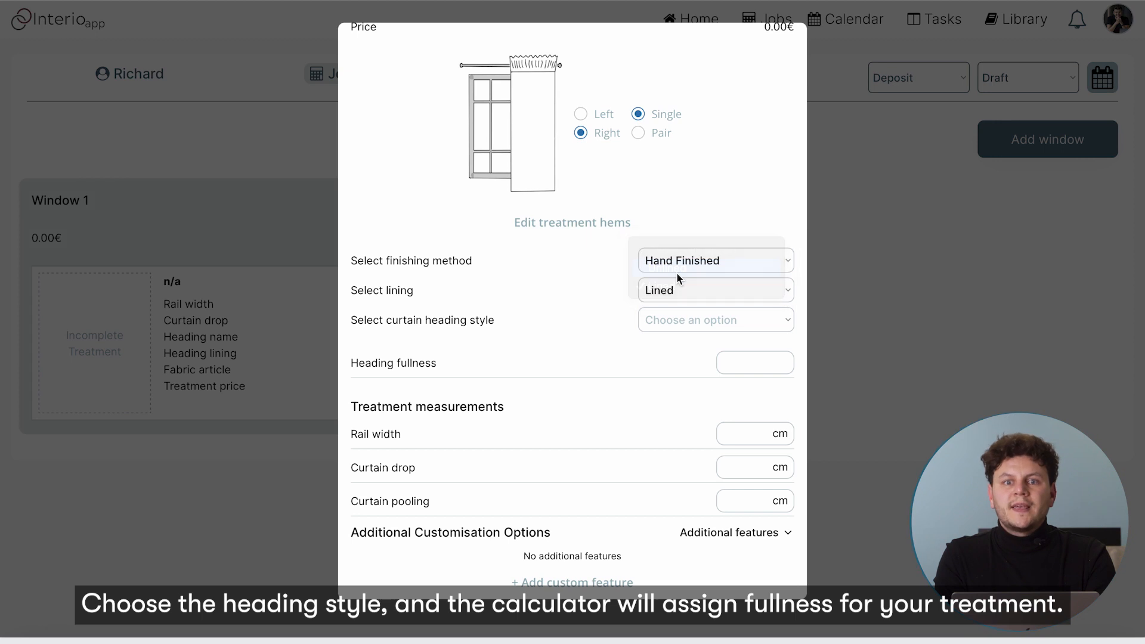
left_click(668, 319)
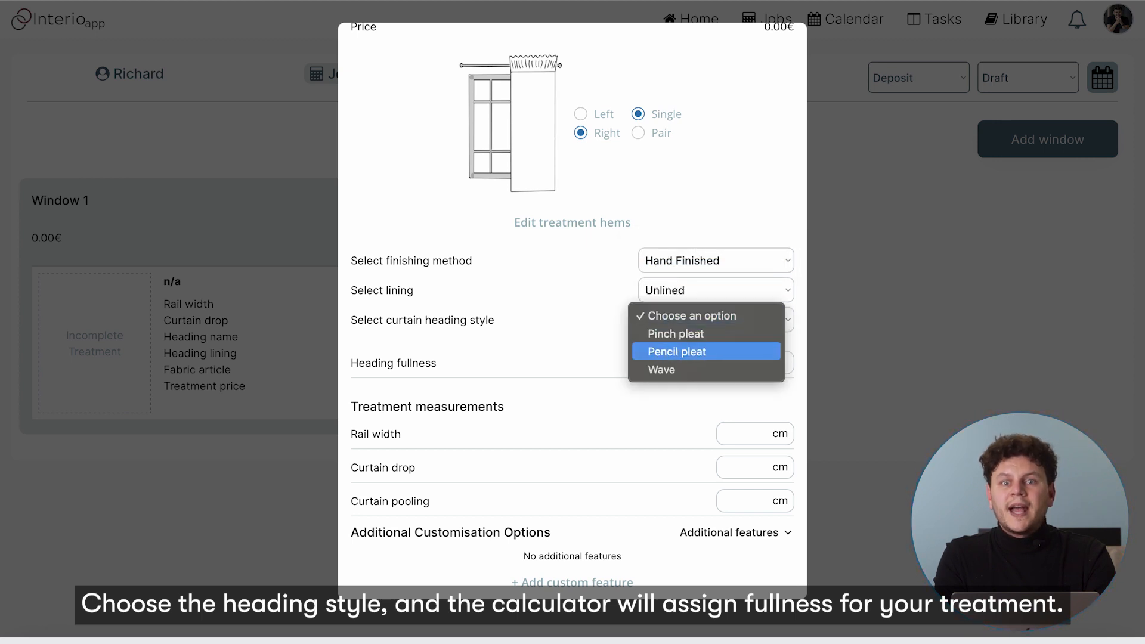
left_click(668, 333)
Review the lining types, then leave the curtain set to Unlined
scroll(631, 349, "down", 1)
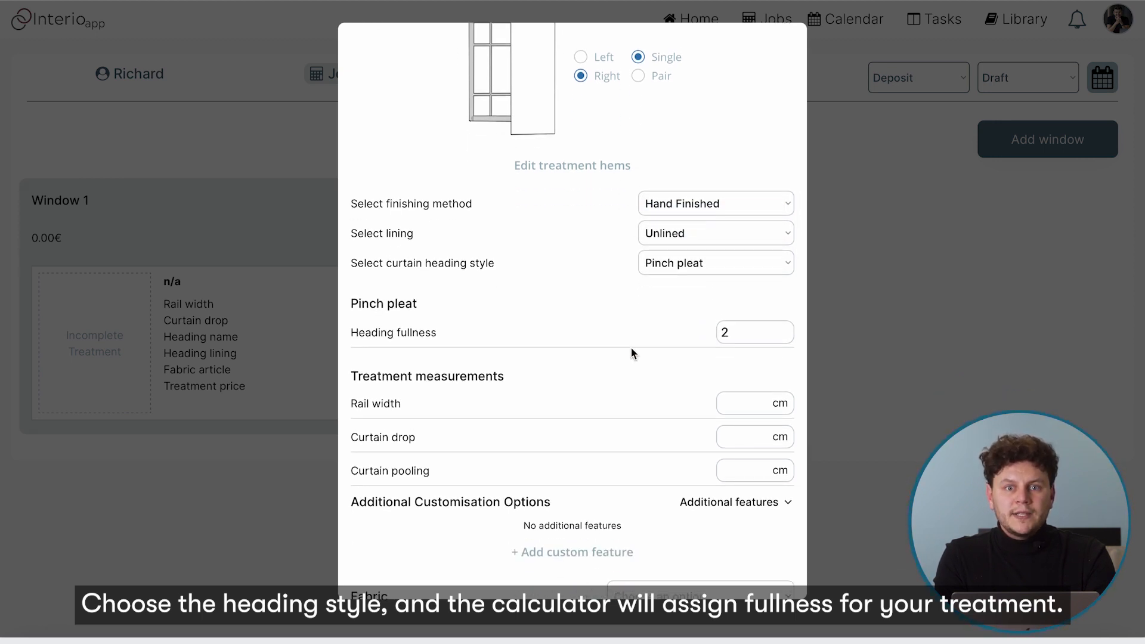
scroll(631, 352, "down", 1)
left_click(667, 209)
left_click(667, 215)
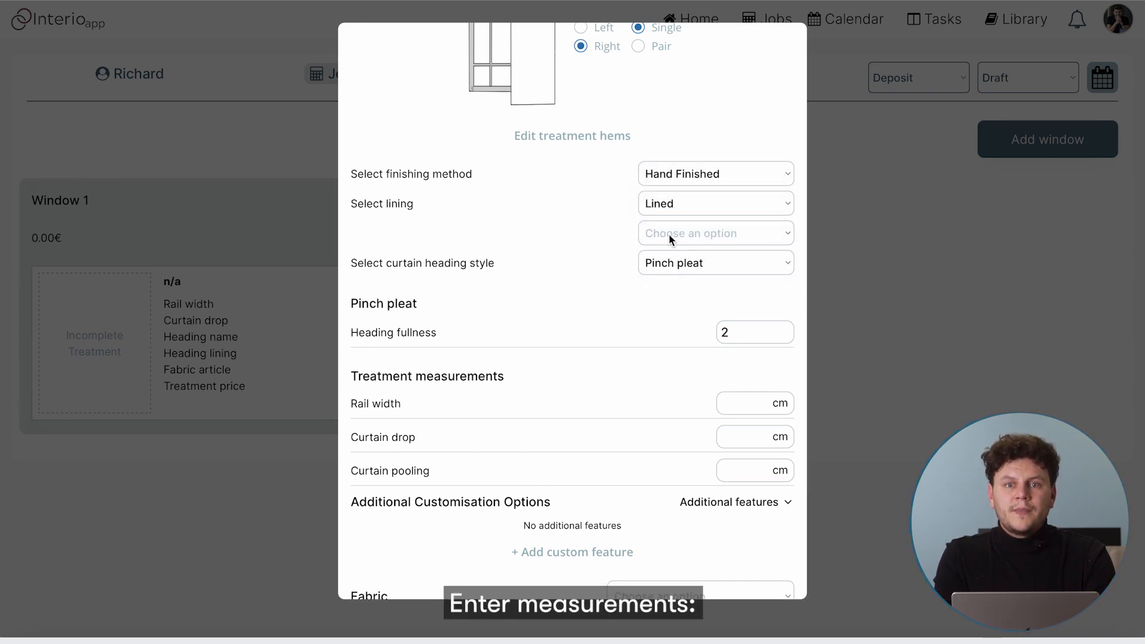
left_click(674, 234)
left_click(616, 224)
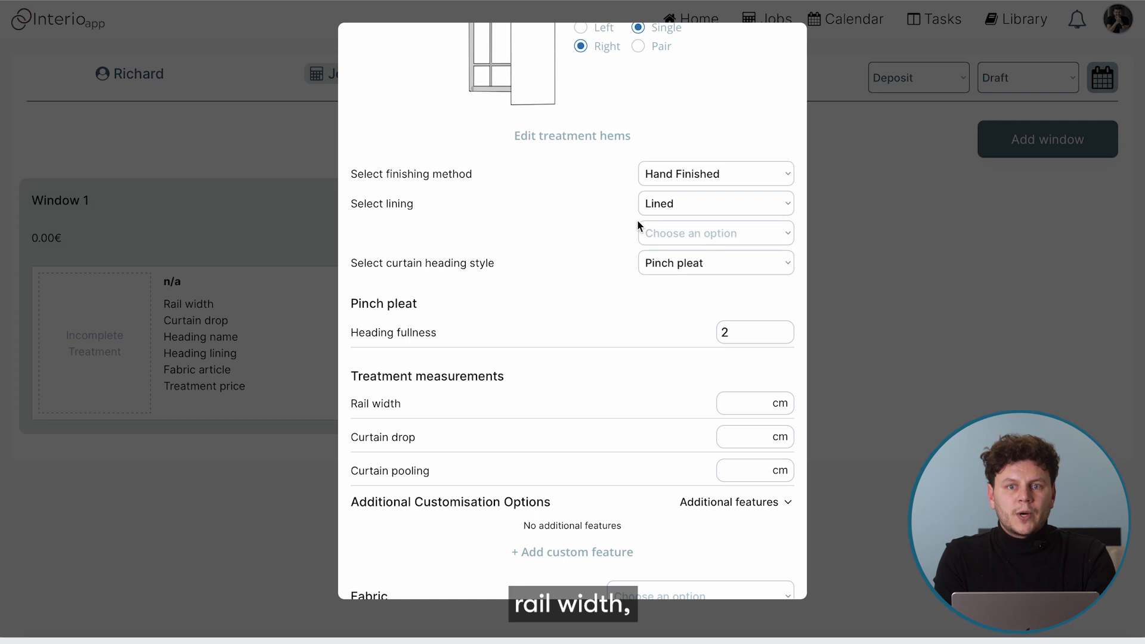
left_click(683, 205)
left_click(681, 188)
Enter rail width 200 cm, curtain drop 250 cm and pooling 0
left_click(739, 377)
type("200")
key("Tab")
type("250")
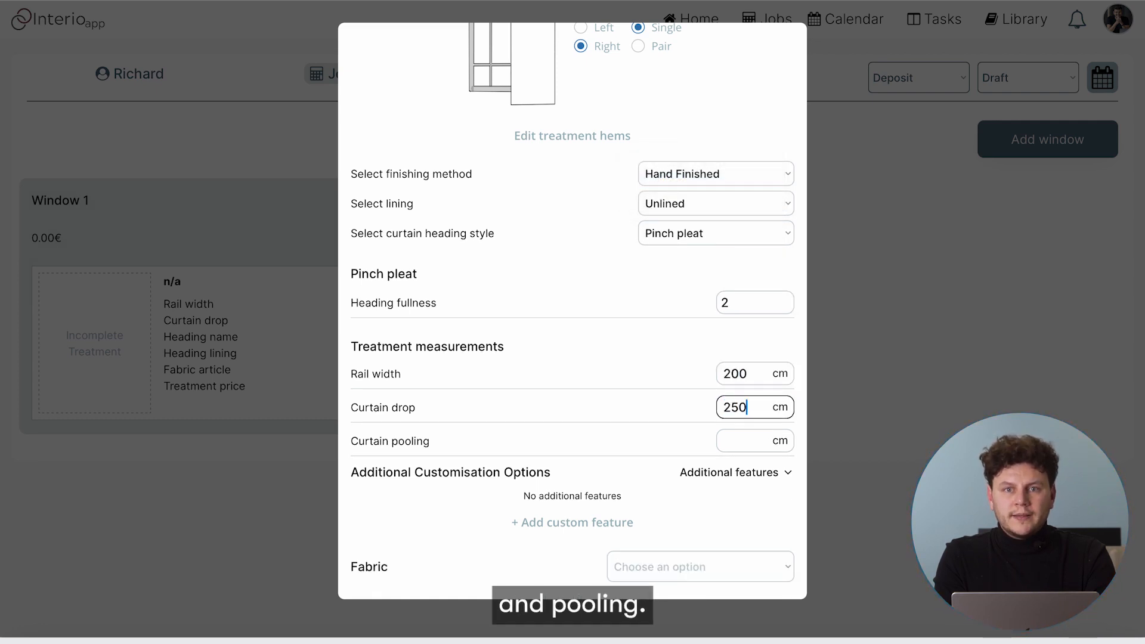
left_click(739, 442)
type("0")
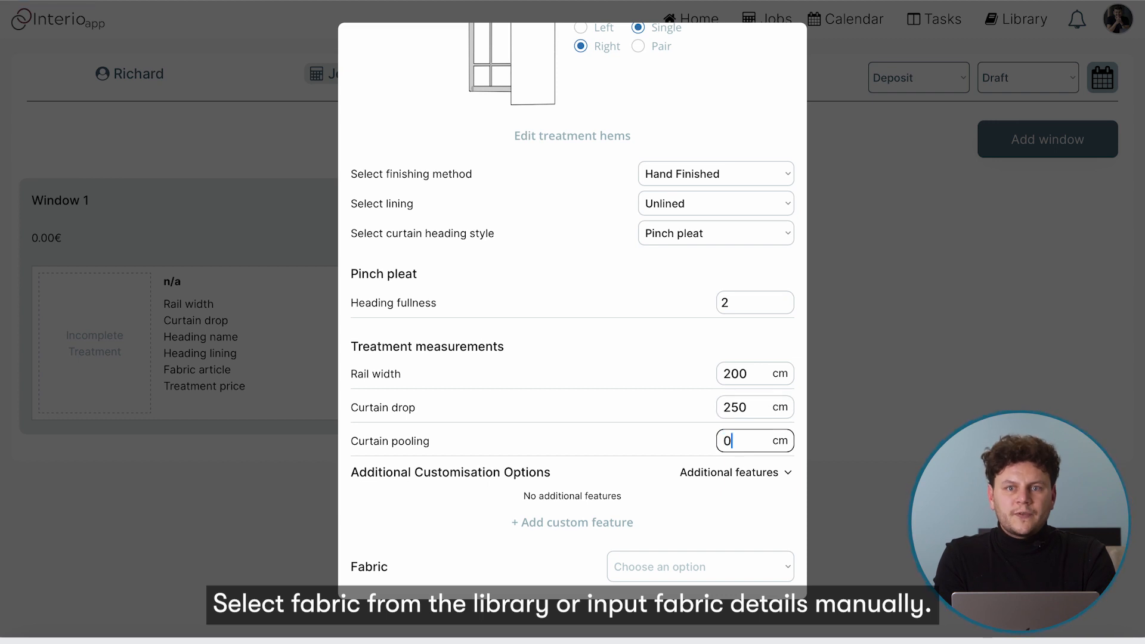
left_click(736, 499)
Pick CELINO TWILL from the fabric library and save the 730.27€ curtain
scroll(736, 499, "down", 1)
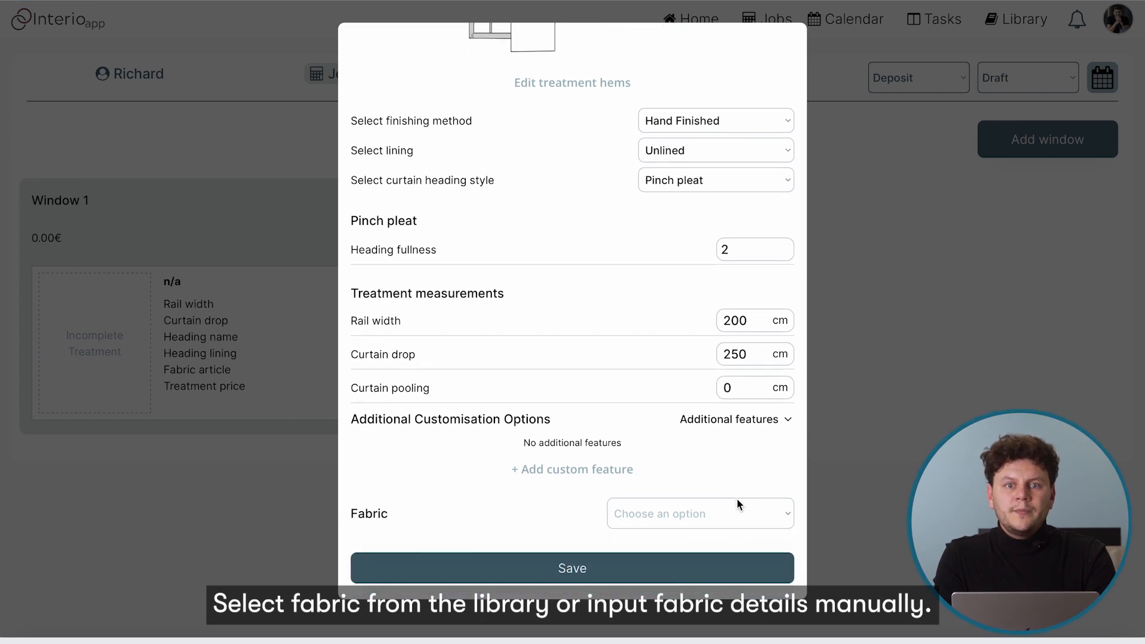
left_click(683, 517)
left_click(648, 546)
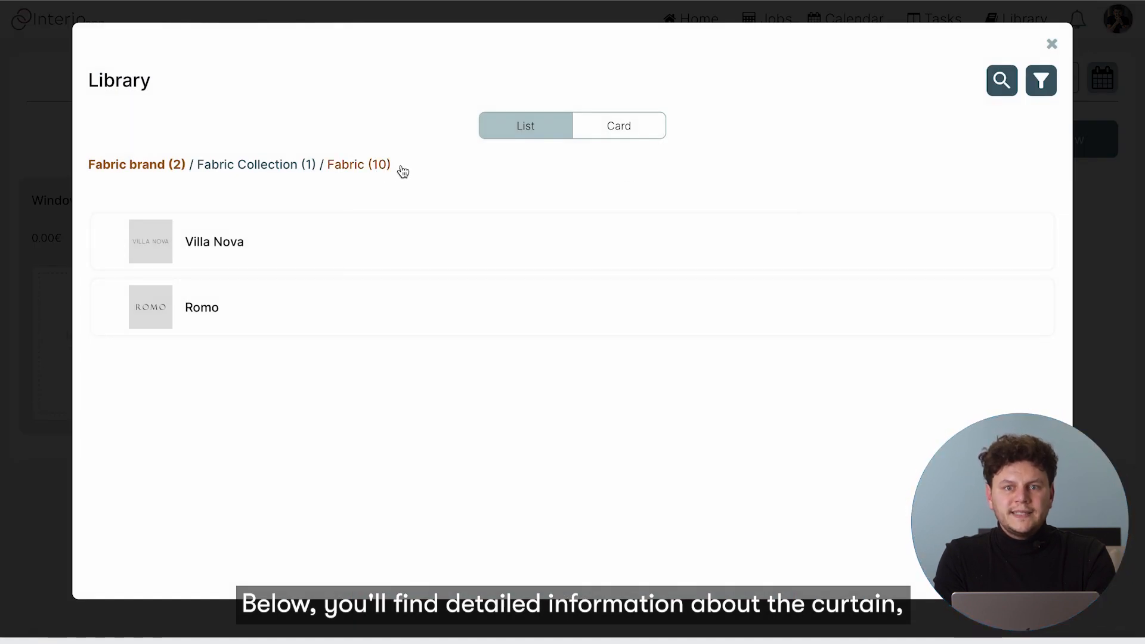
left_click(401, 169)
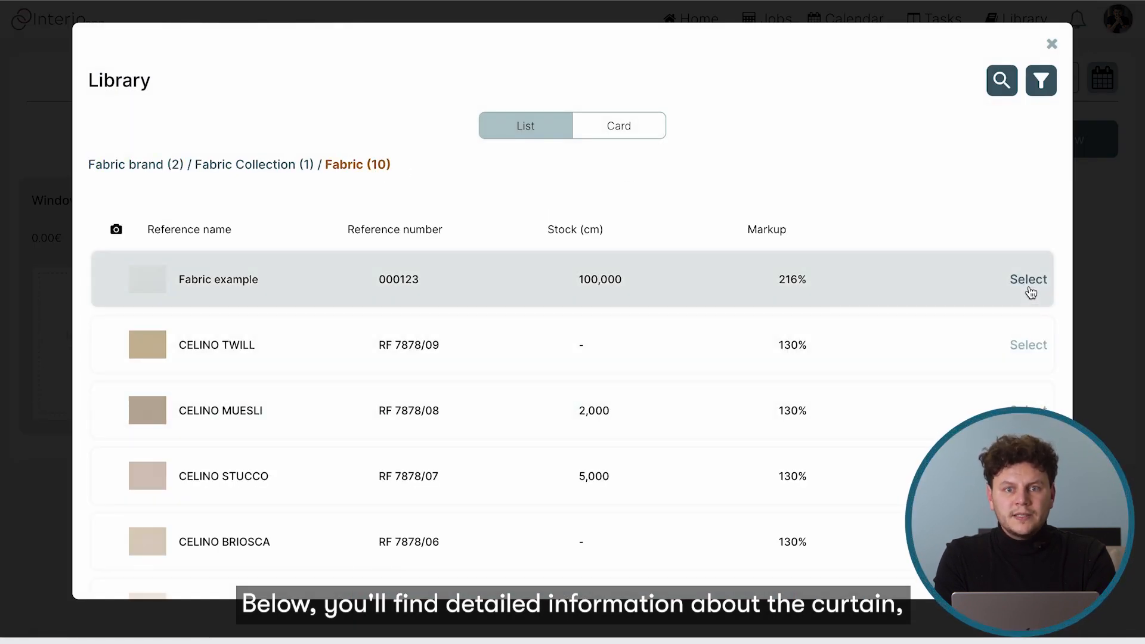
left_click(1027, 345)
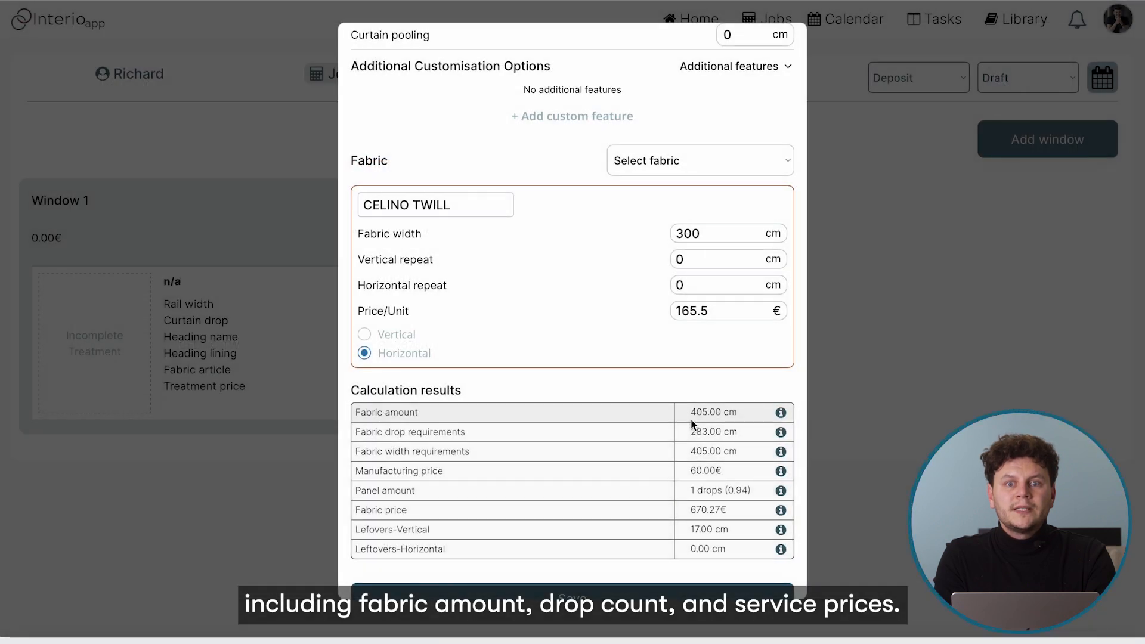
scroll(692, 425, "down", 1)
left_click_drag(351, 363, 468, 363)
left_click(477, 366)
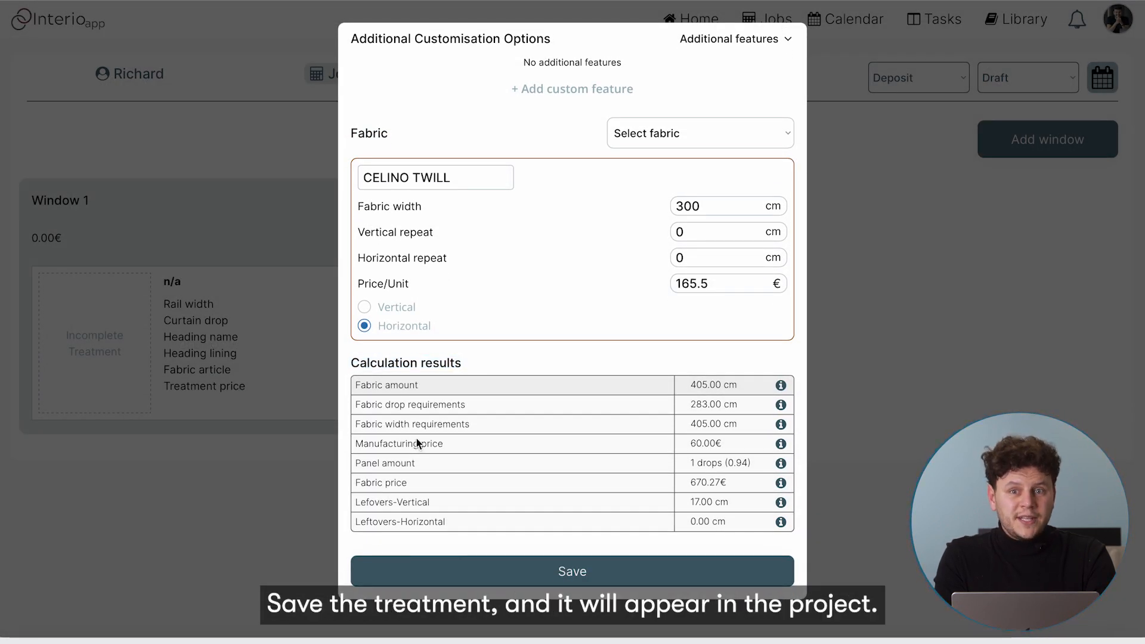
left_click(601, 575)
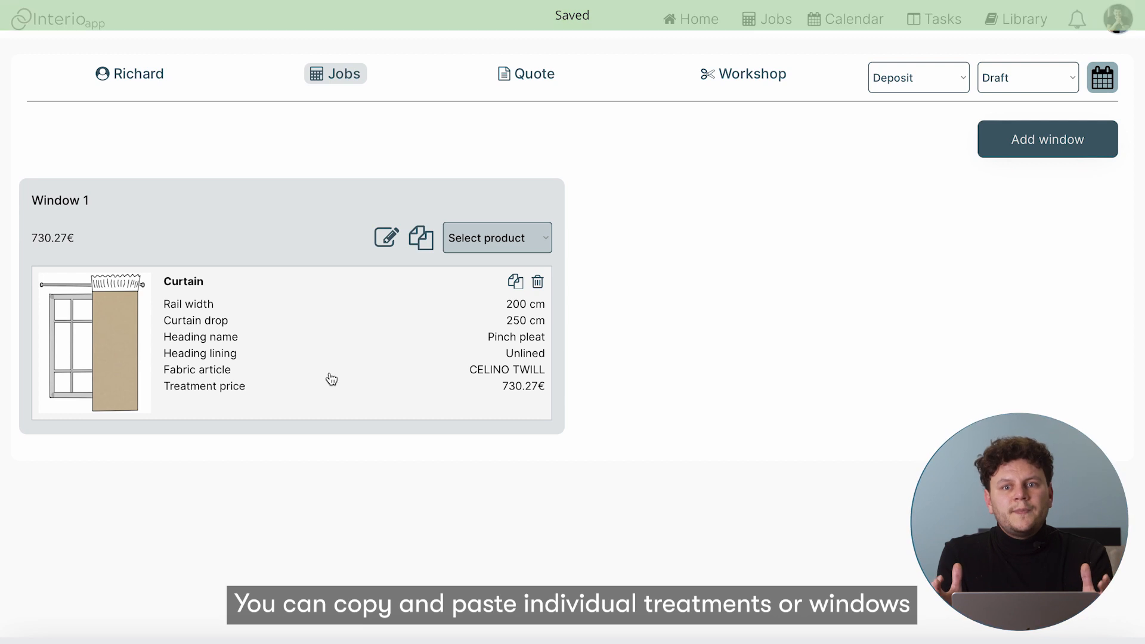
Copy Window 1 with its CELINO TWILL curtain and paste it as a second window
left_click(515, 283)
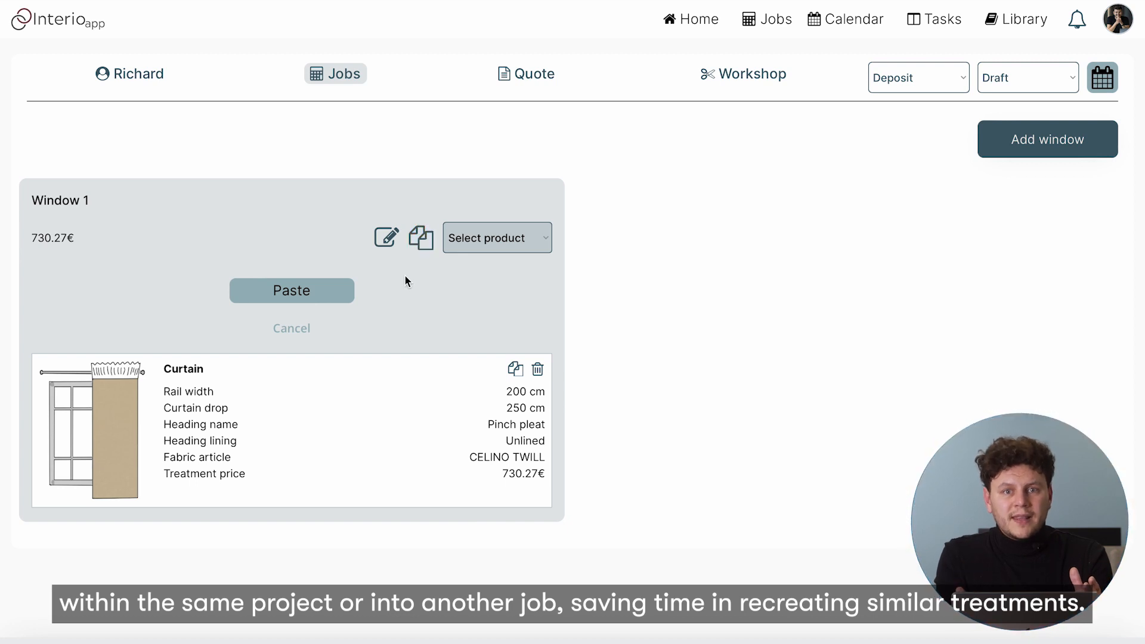
left_click(295, 329)
left_click(421, 238)
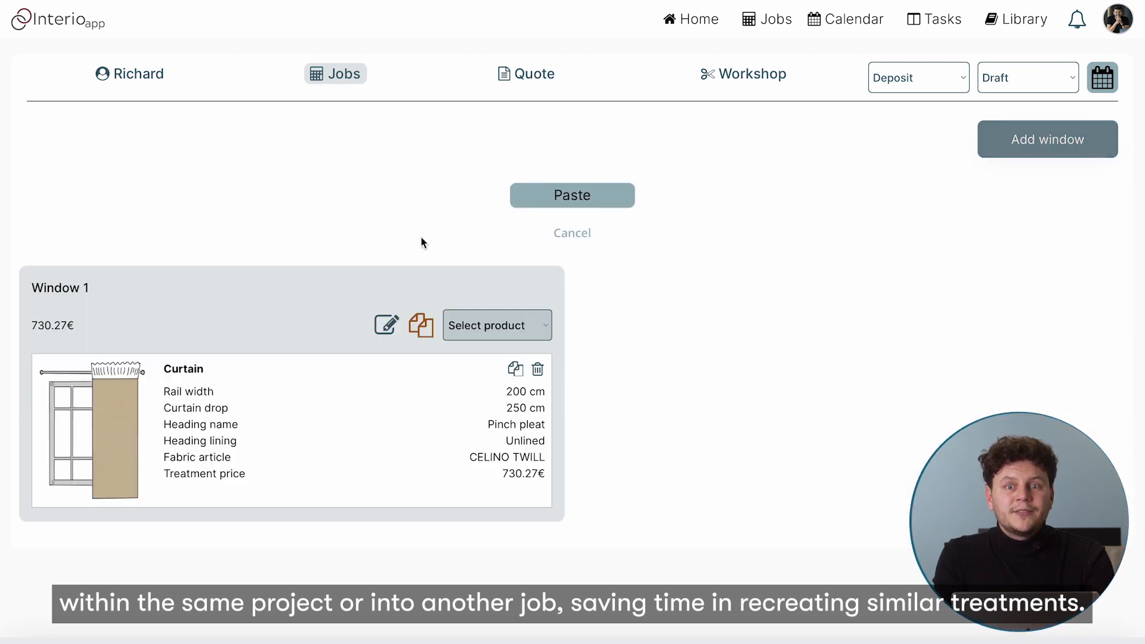
left_click(572, 197)
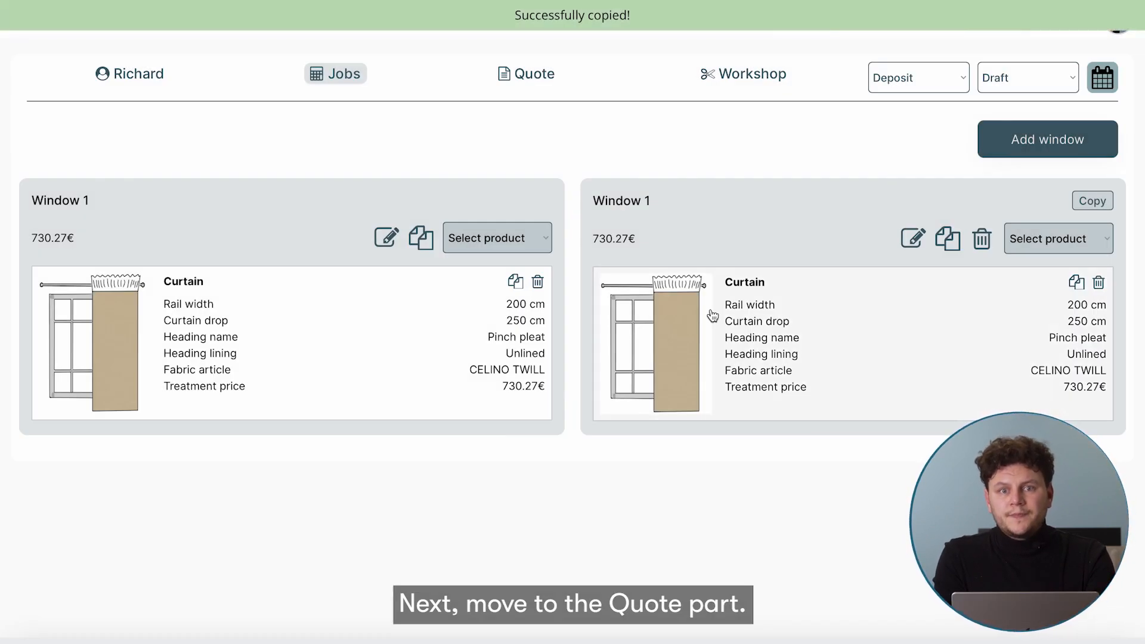
Open the job's quote and review its items, closing the new-item form unused
left_click(542, 78)
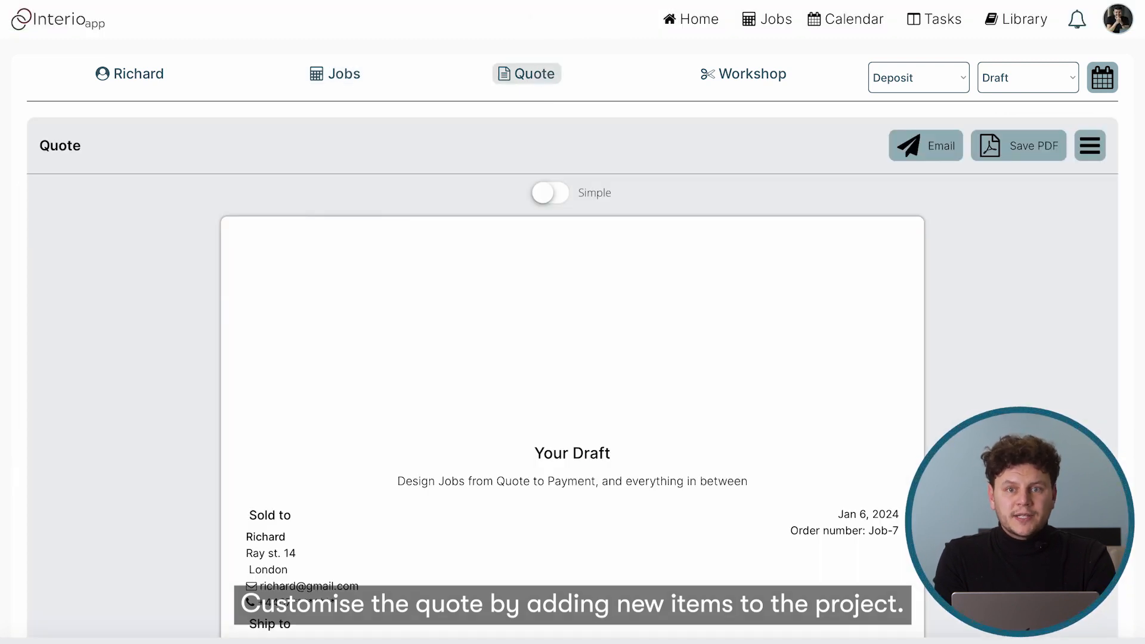
scroll(679, 215, "down", 3)
scroll(678, 214, "down", 3)
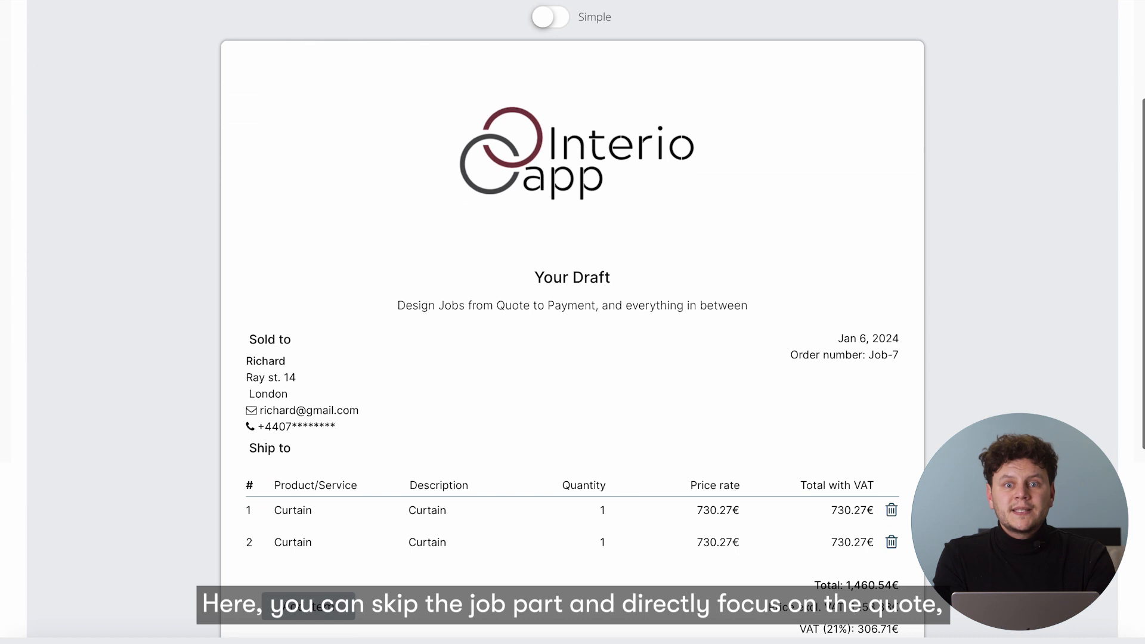
scroll(678, 213, "up", 5)
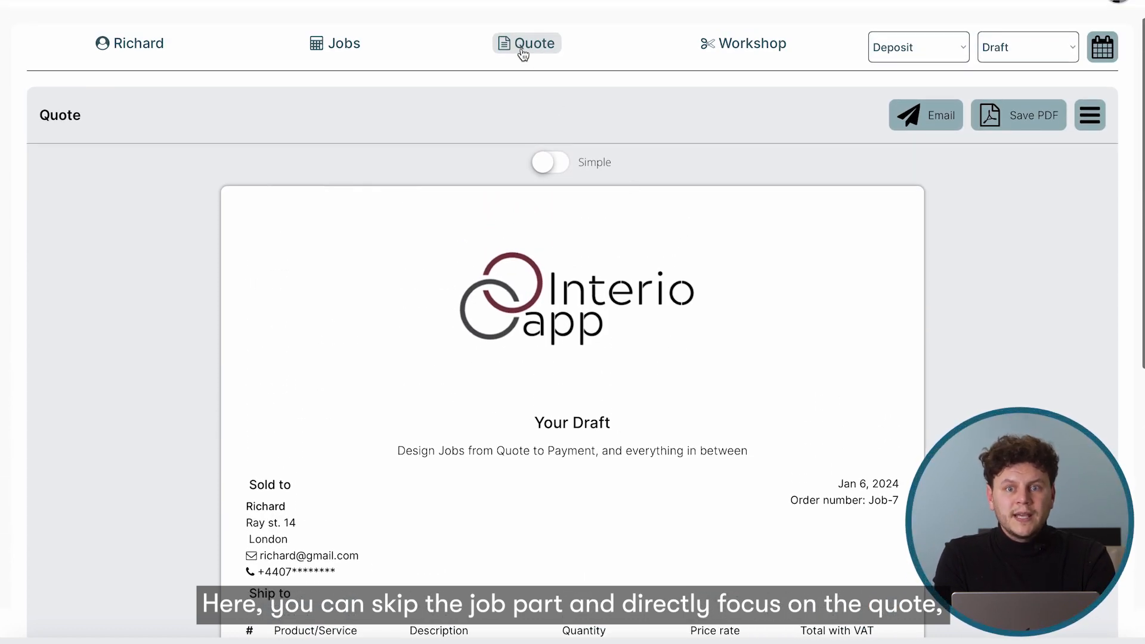
scroll(609, 233, "down", 7)
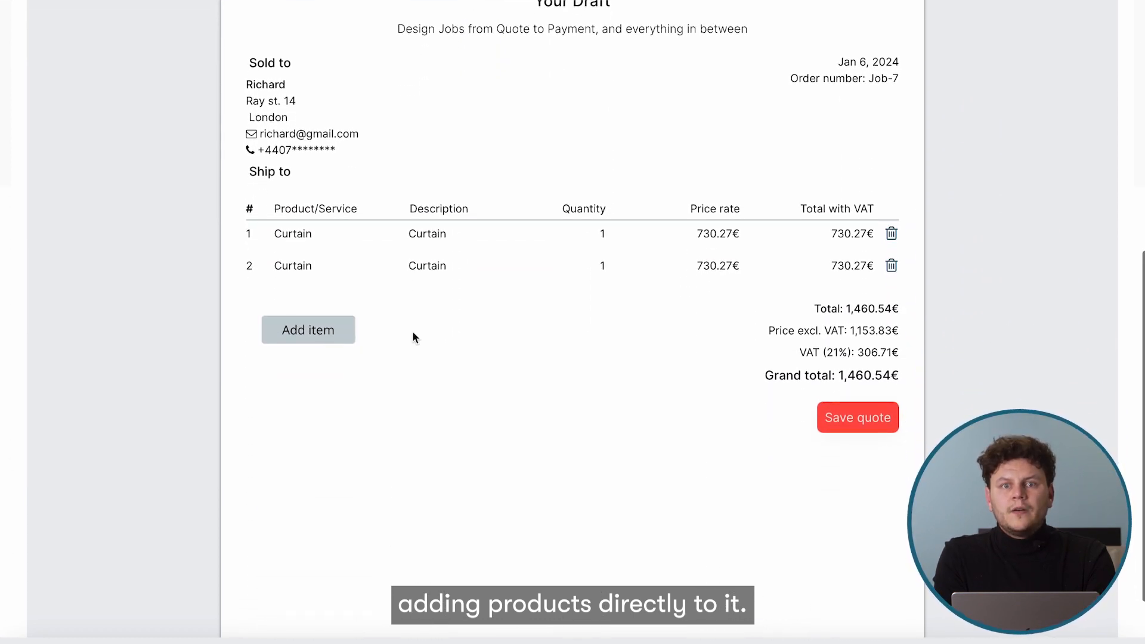
left_click(307, 333)
scroll(305, 336, "down", 1)
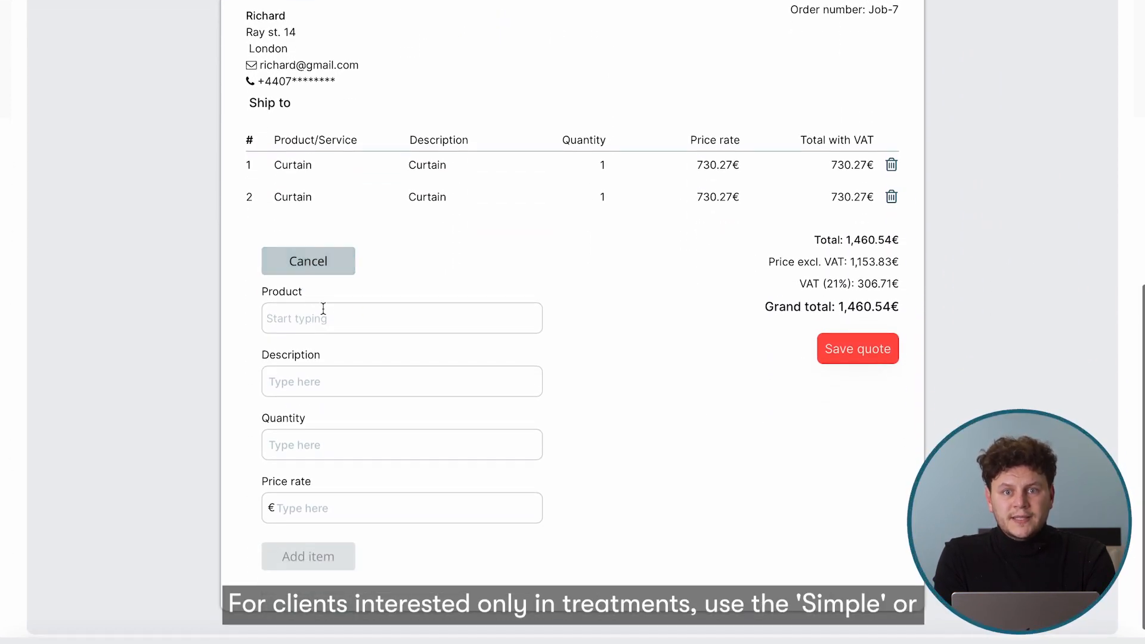
left_click(309, 262)
scroll(792, 386, "up", 4)
scroll(792, 387, "up", 4)
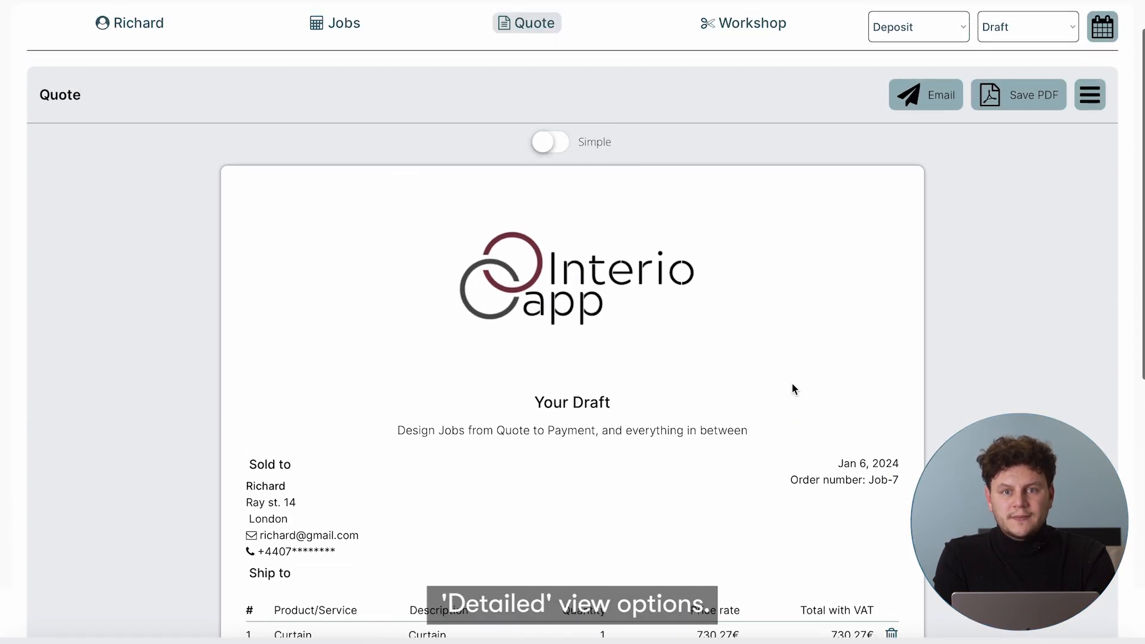
Switch the quote to Detailed view and save it
left_click(554, 149)
scroll(557, 152, "down", 6)
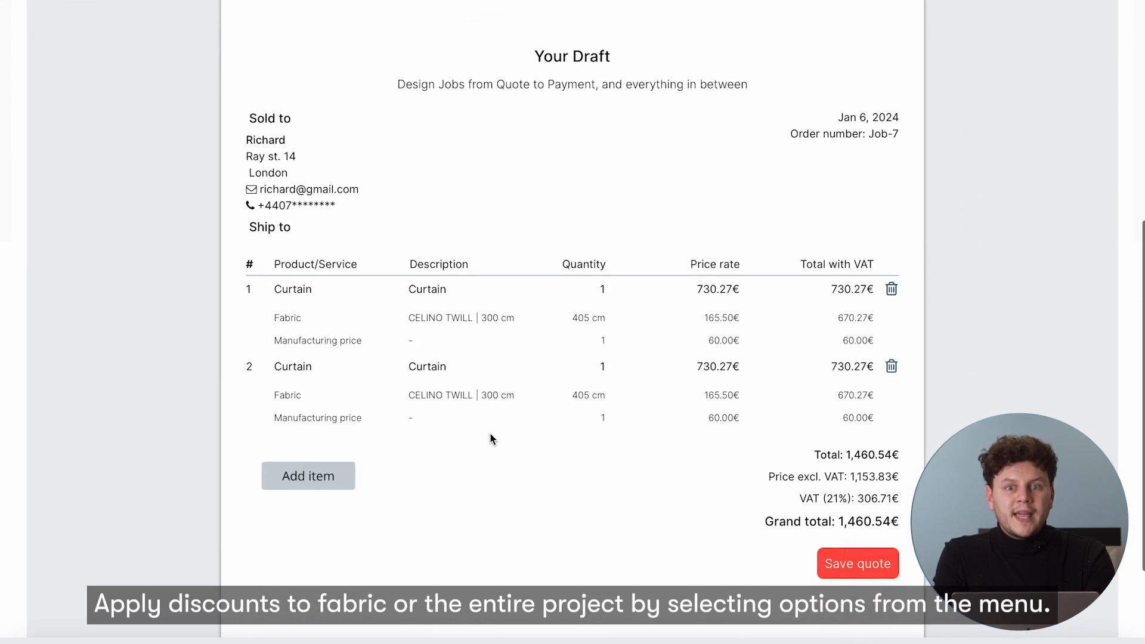
left_click(858, 564)
scroll(924, 345, "up", 3)
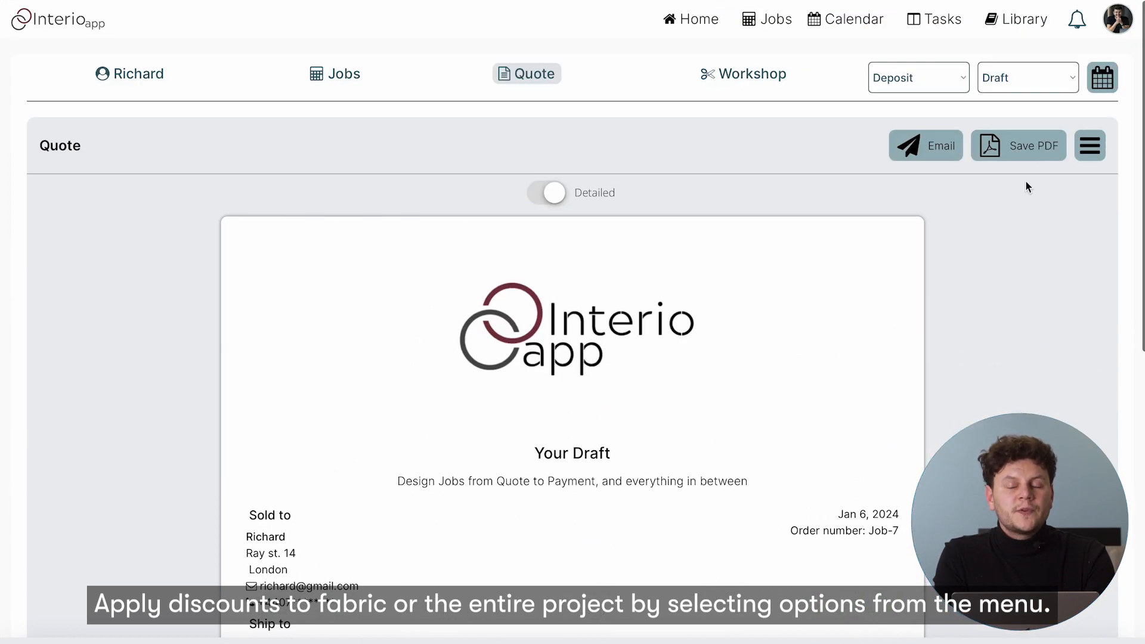
Leave the discount applied to everything and the deposit set by percentage
left_click(1090, 145)
left_click_drag(902, 188, 983, 189)
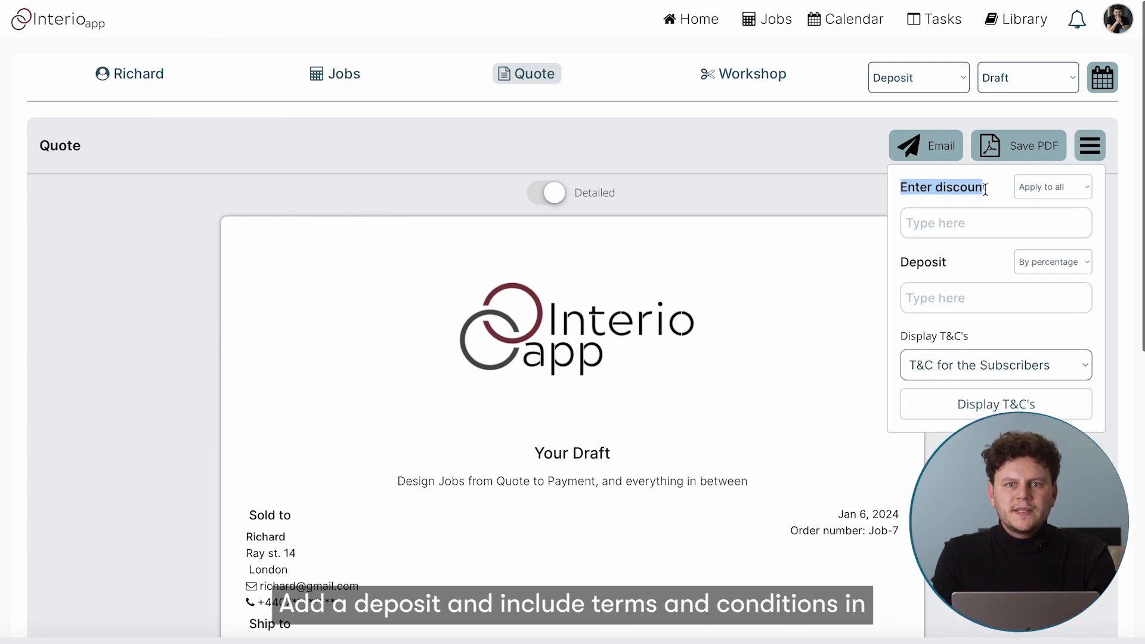
left_click(1030, 188)
left_click(1036, 196)
left_click(1038, 192)
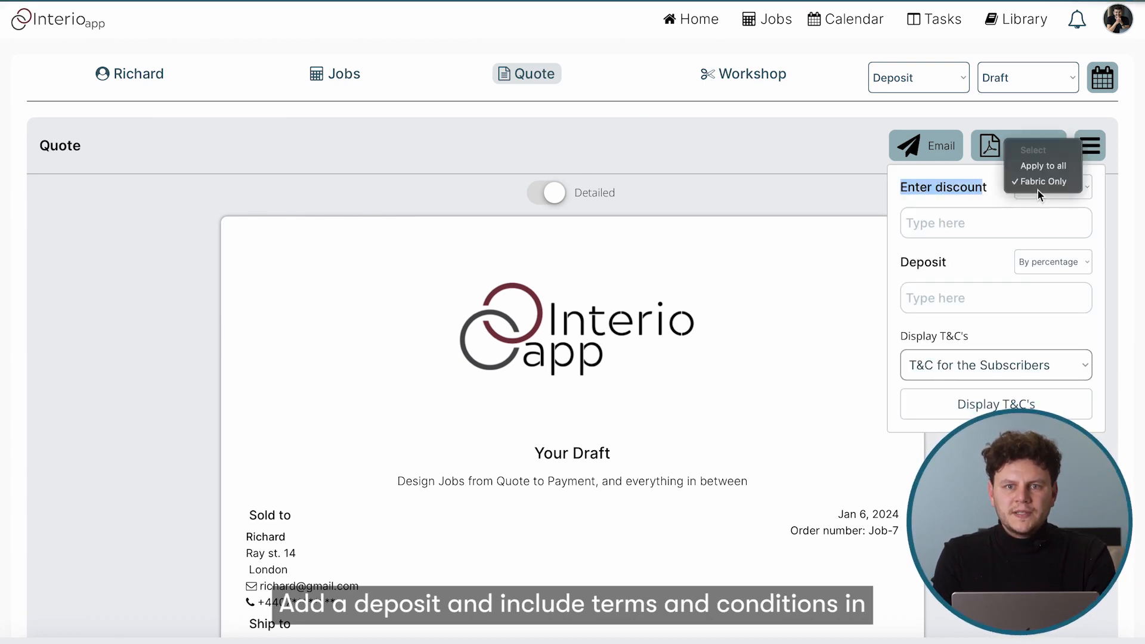
left_click(1039, 166)
left_click(1047, 265)
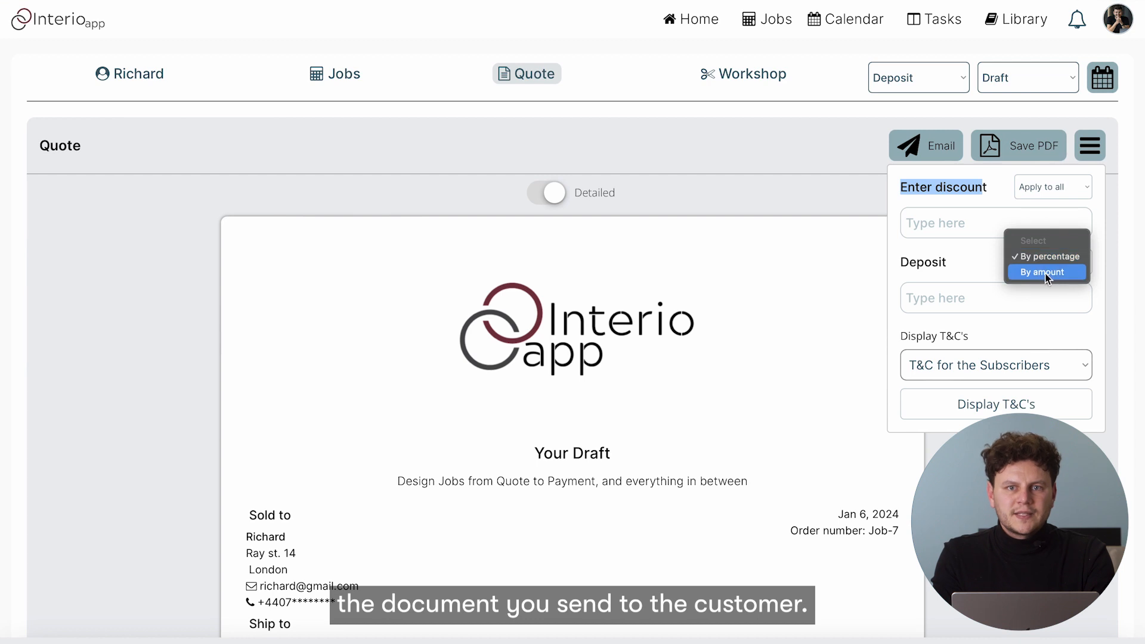
left_click(985, 272)
Keep 'T&C for the Subscribers' and display the terms below the quote totals
left_click(990, 362)
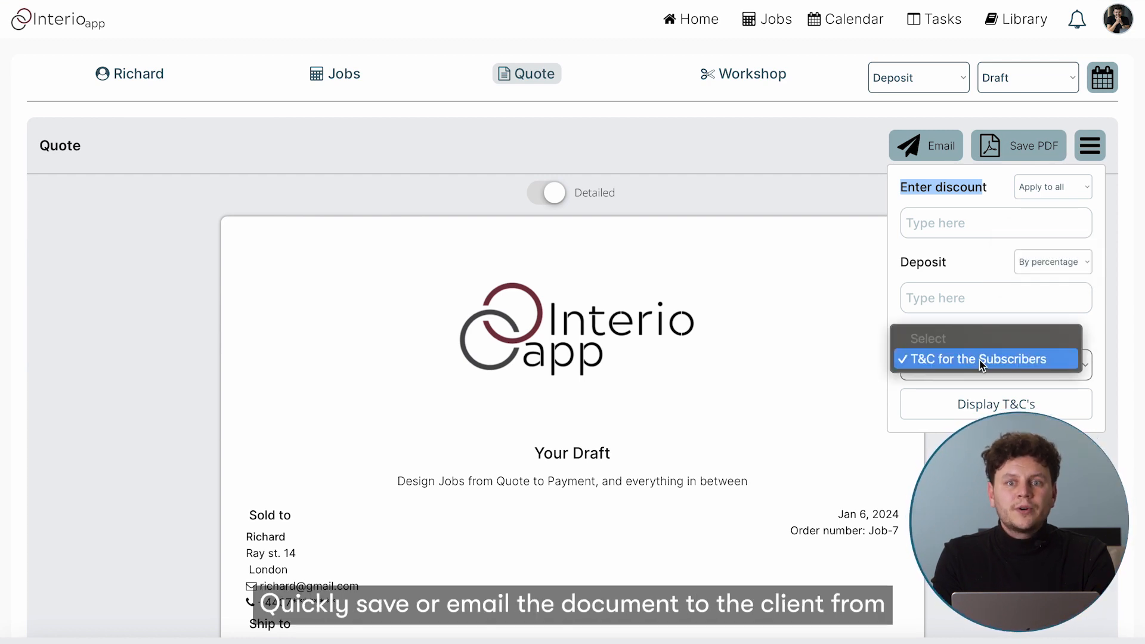
left_click(985, 362)
left_click(990, 406)
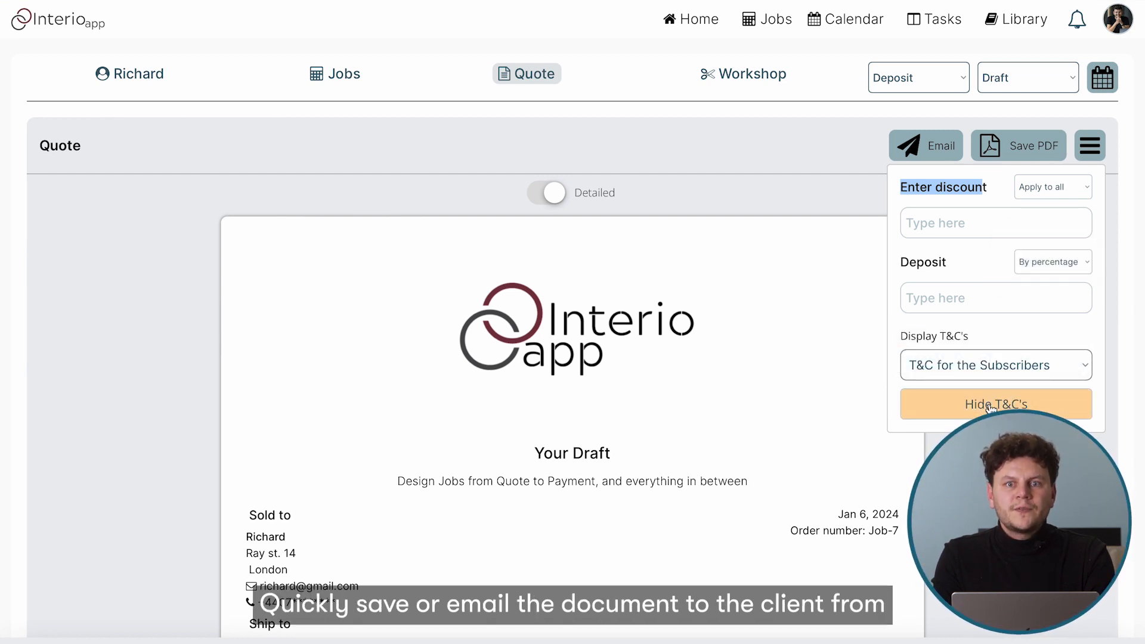
scroll(991, 409, "down", 10)
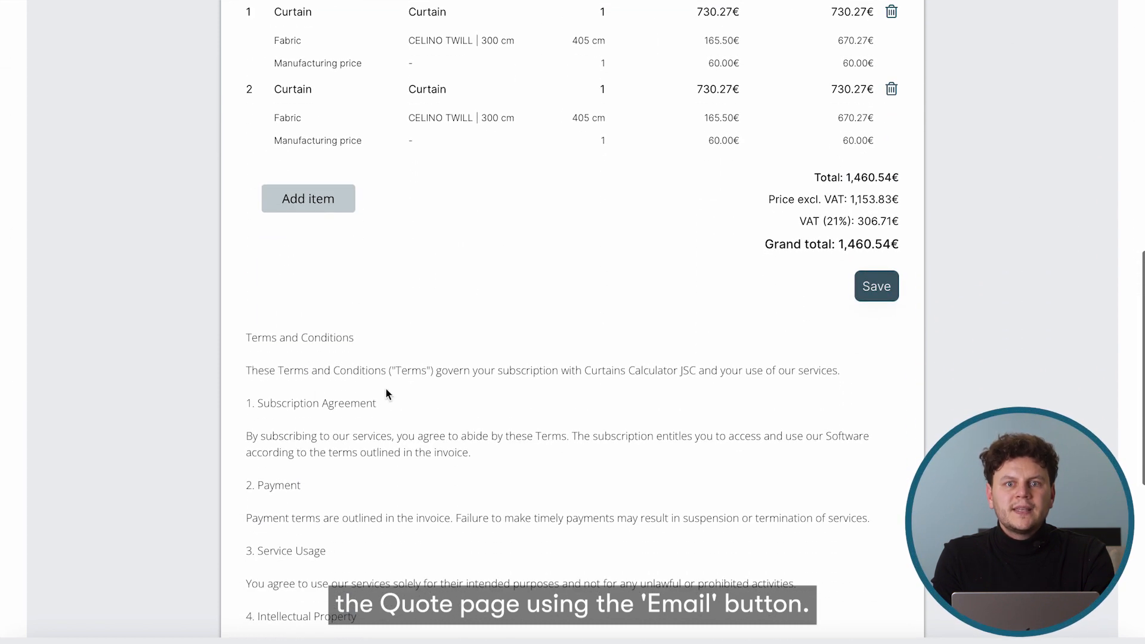
scroll(498, 504, "up", 5)
scroll(496, 505, "up", 5)
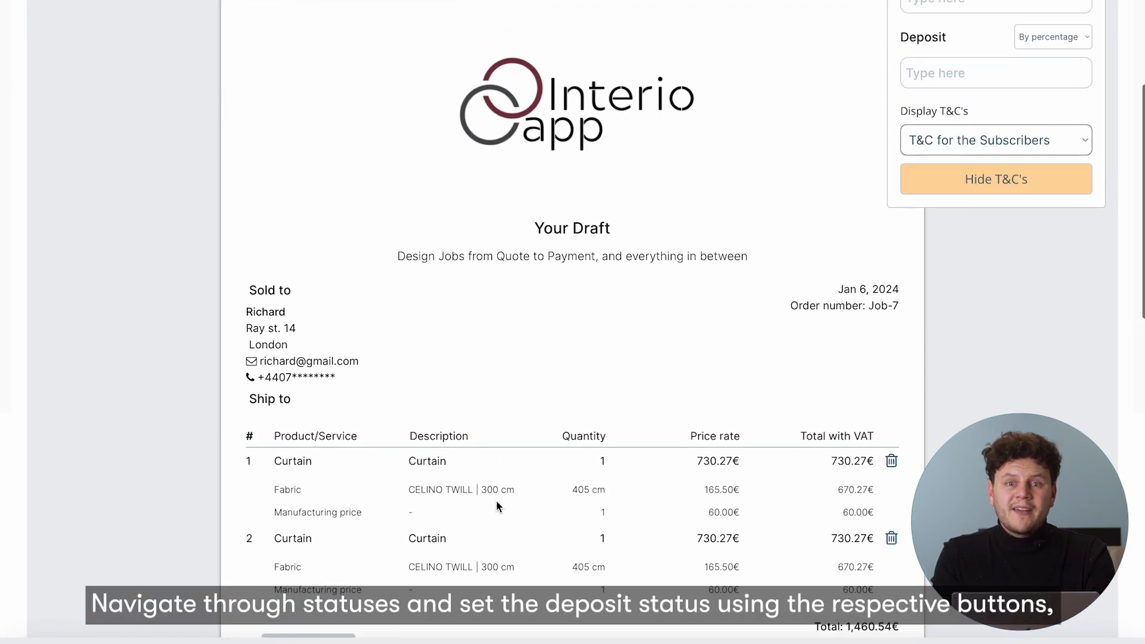
Open and close the email form, then move the job status to Estimate
left_click(925, 73)
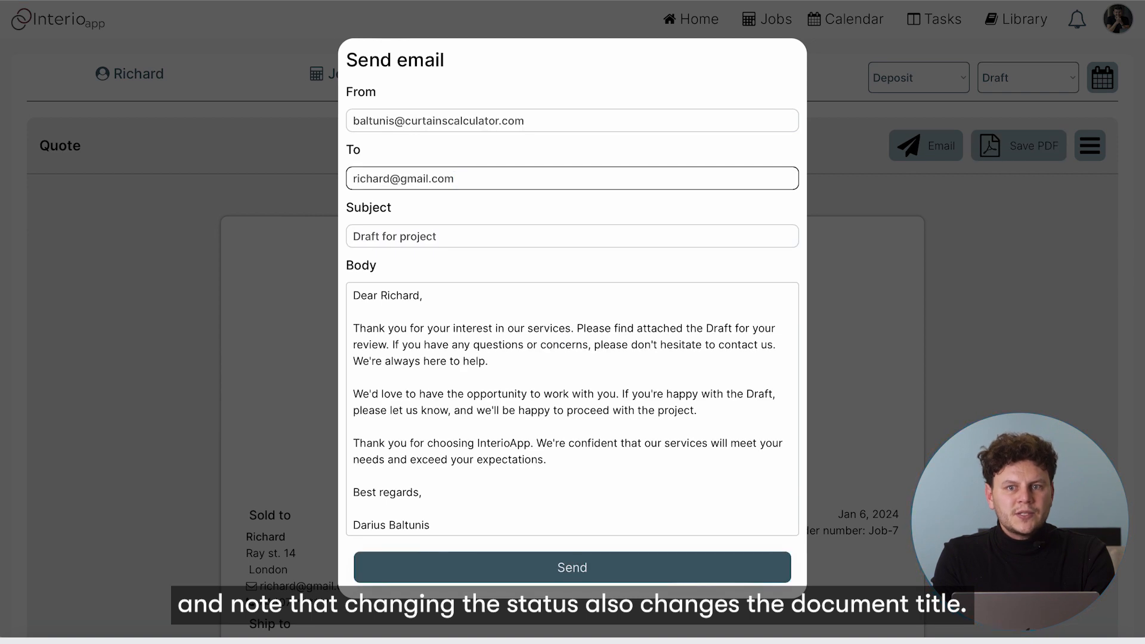
left_click(838, 89)
left_click(1012, 77)
left_click(1004, 91)
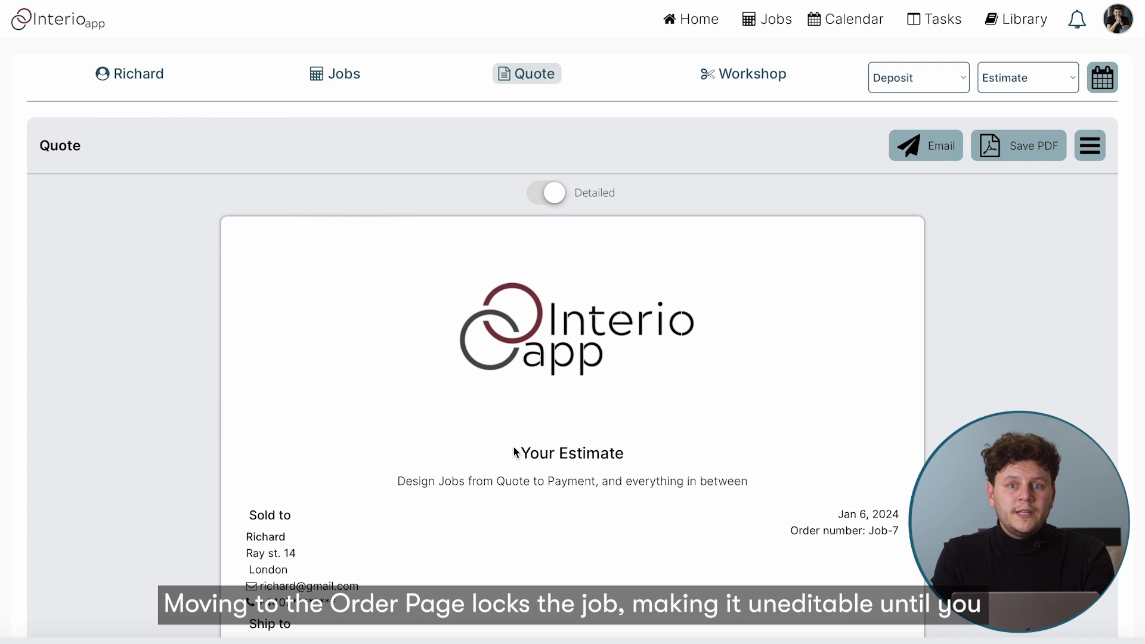
Change the job status to Order and dismiss the fabric quantity summary
left_click(1017, 78)
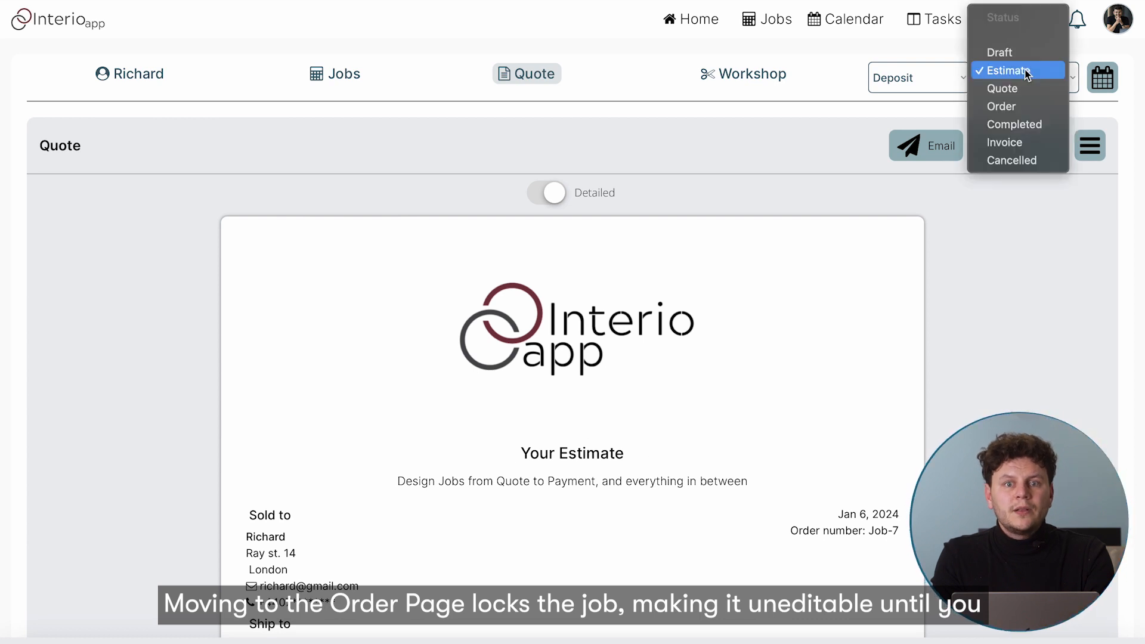
left_click(999, 108)
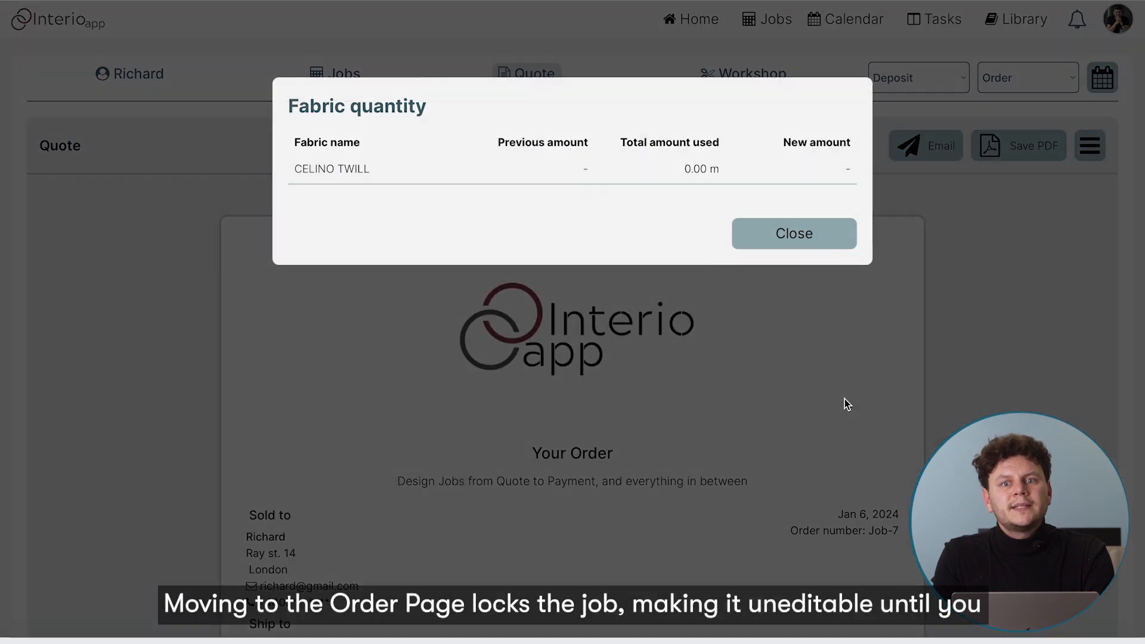
left_click(790, 236)
scroll(815, 306, "down", 6)
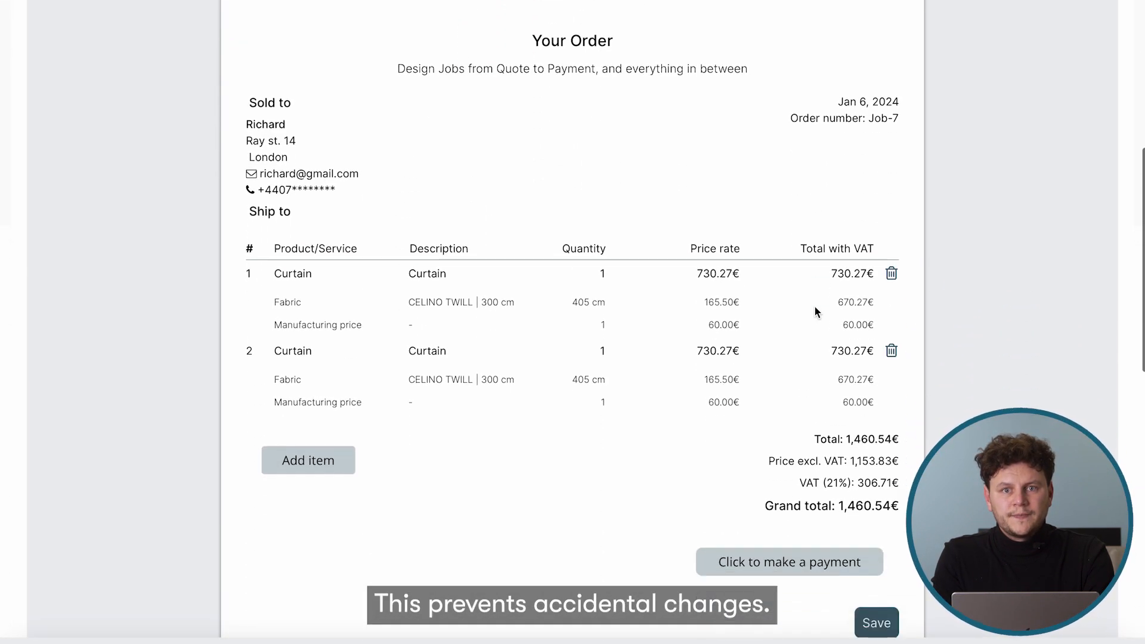
scroll(815, 310, "up", 5)
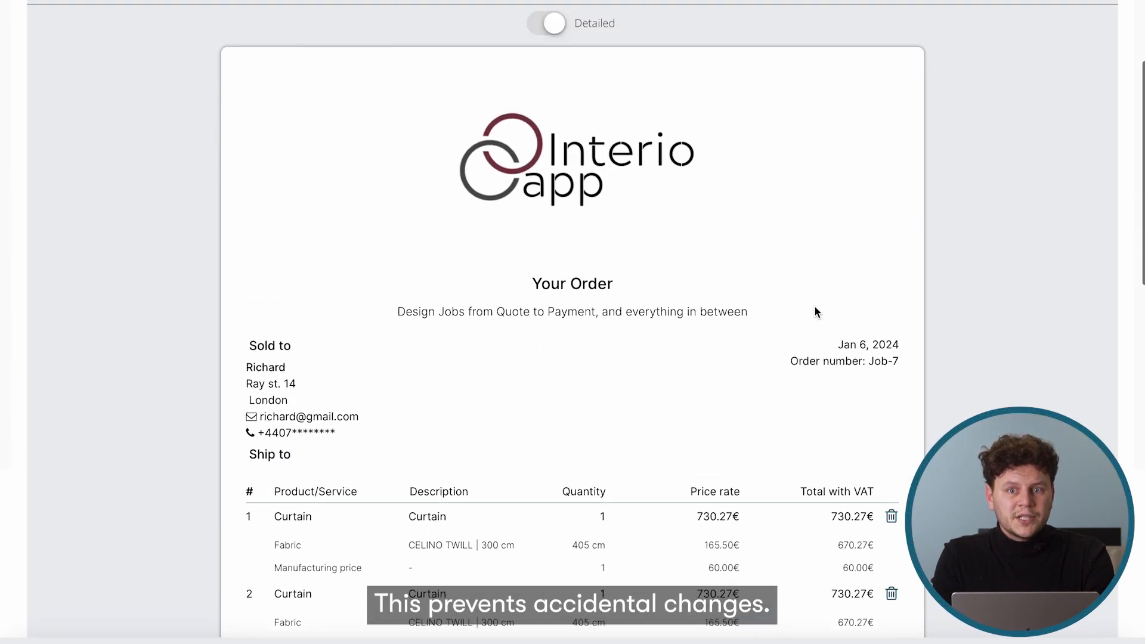
scroll(816, 311, "up", 3)
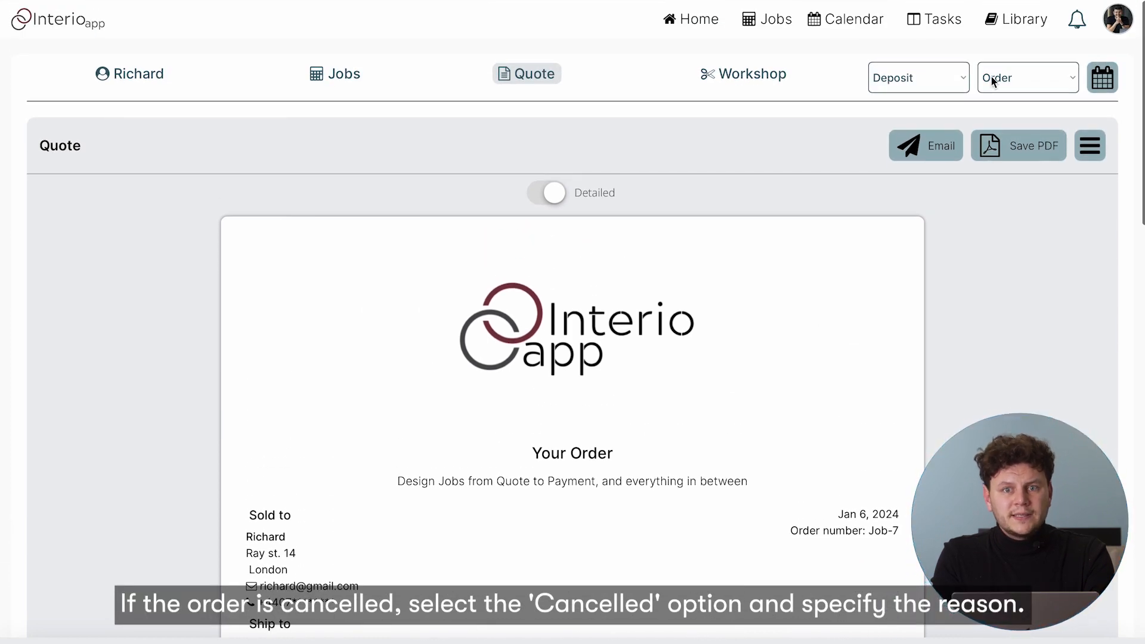
Set the job status to Cancelled and confirm the cancellation
left_click(993, 81)
left_click(1016, 124)
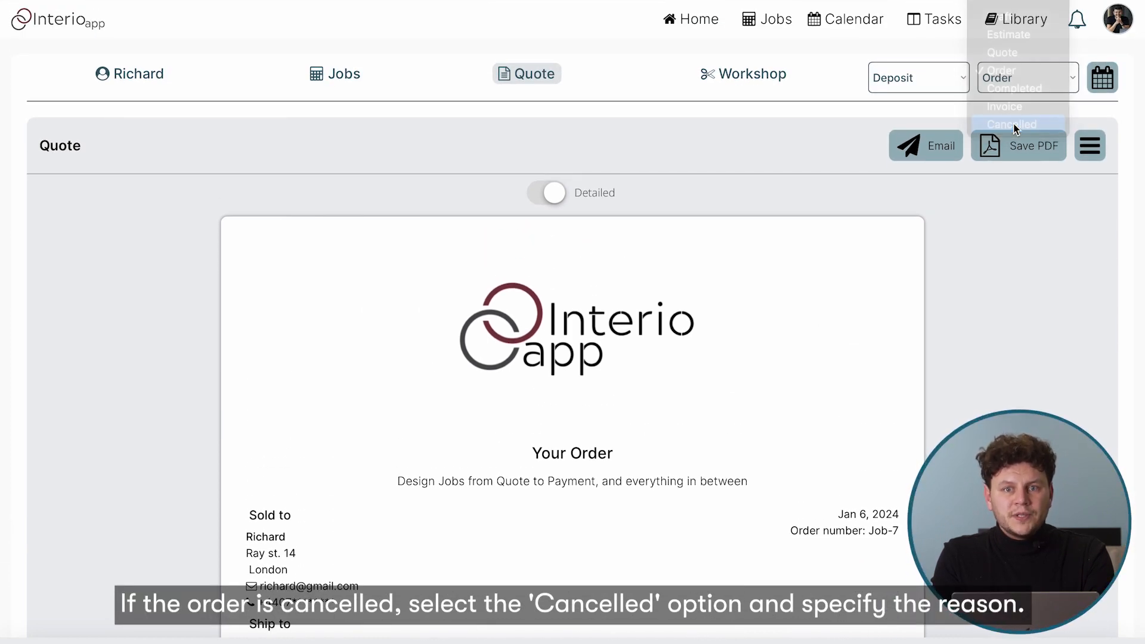
left_click_drag(484, 149, 616, 202)
left_click(617, 202)
left_click(667, 256)
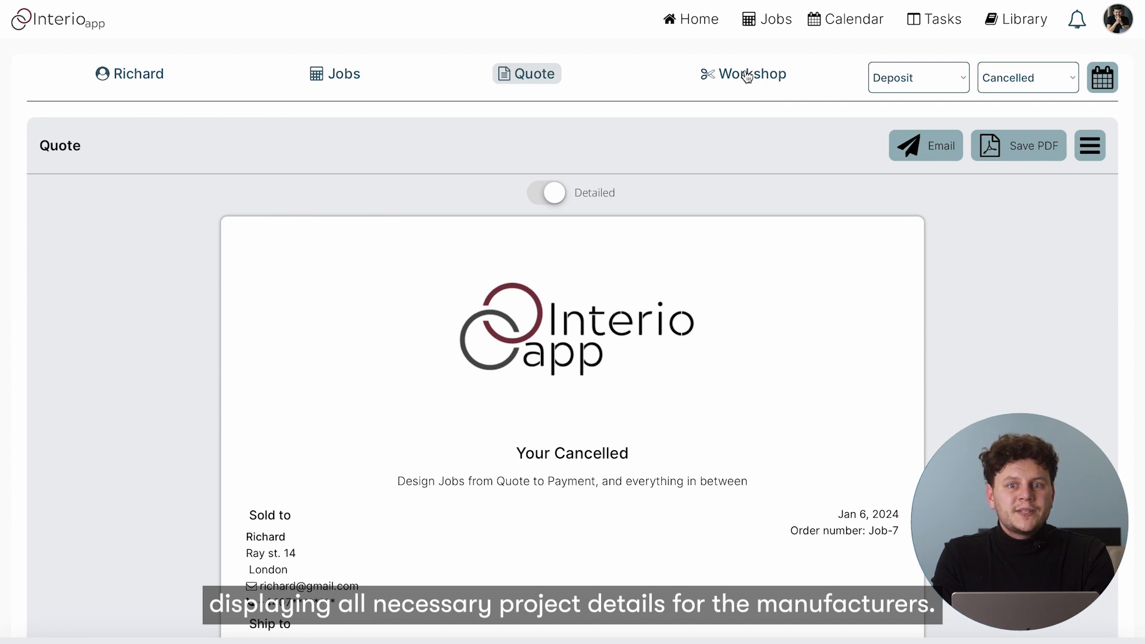
left_click(748, 76)
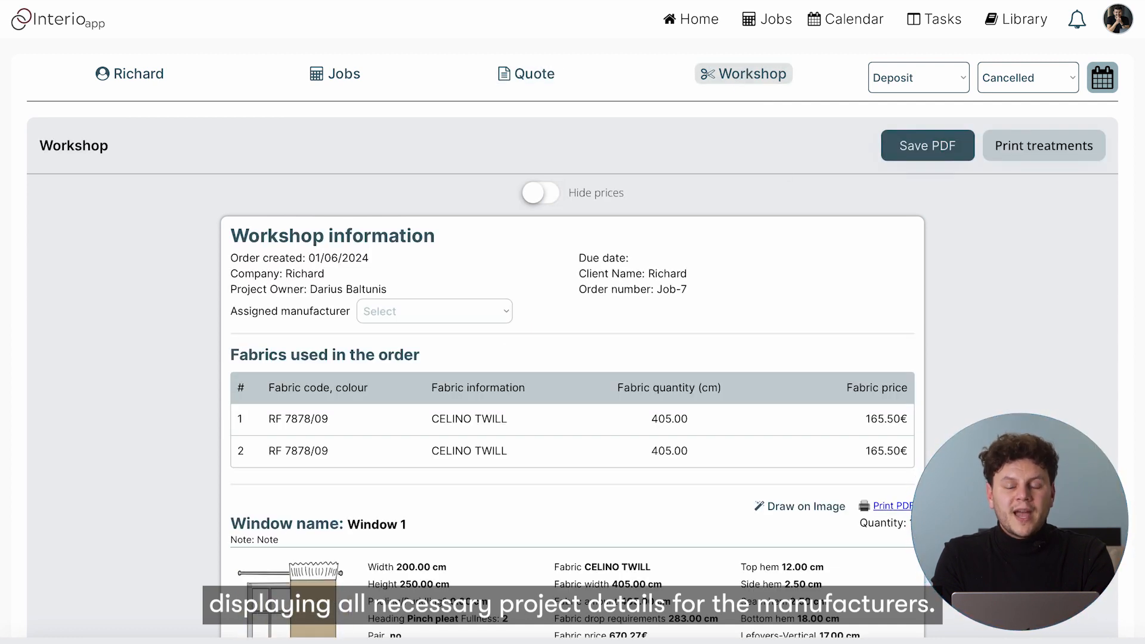
Choose the available manufacturer in the workshop sheet's Assigned manufacturer dropdown
scroll(783, 169, "down", 7)
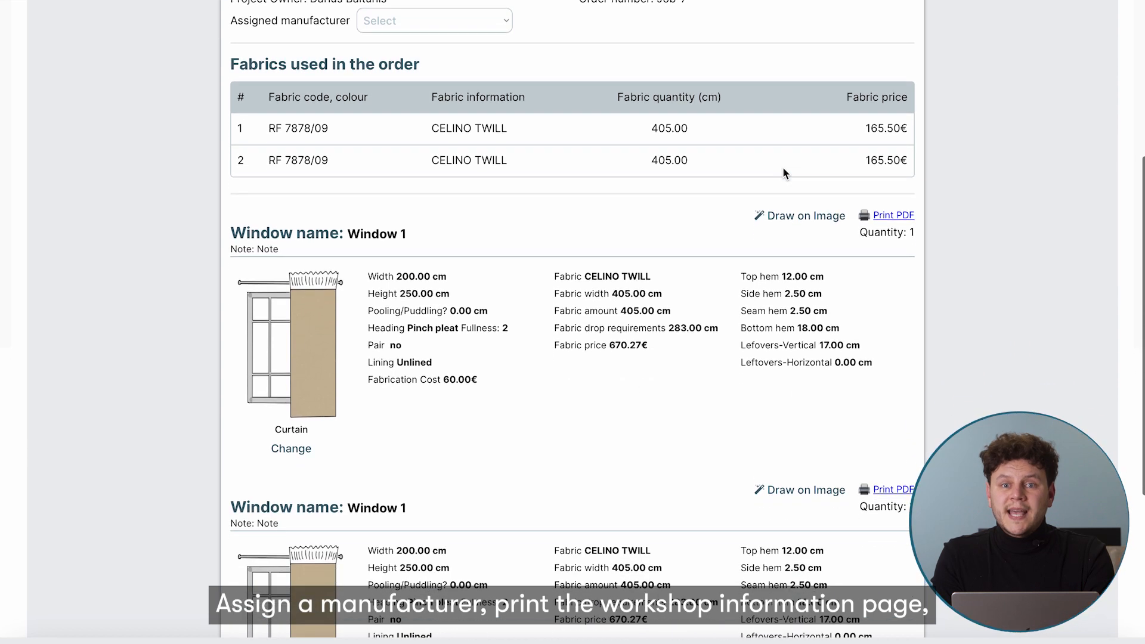
scroll(783, 173, "up", 7)
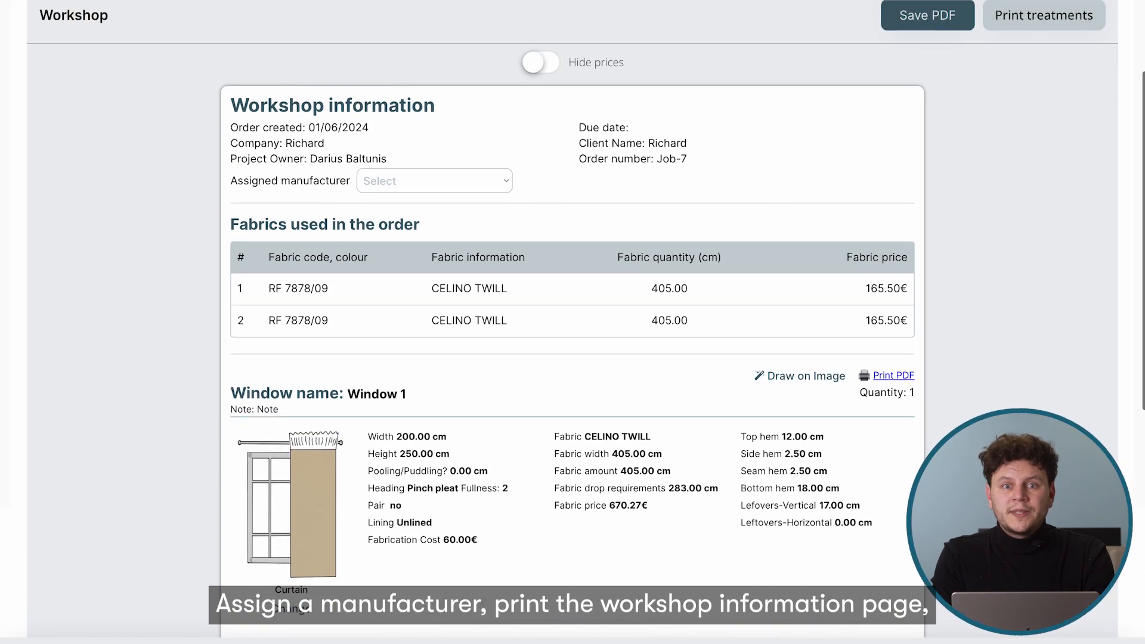
left_click(495, 180)
left_click(400, 213)
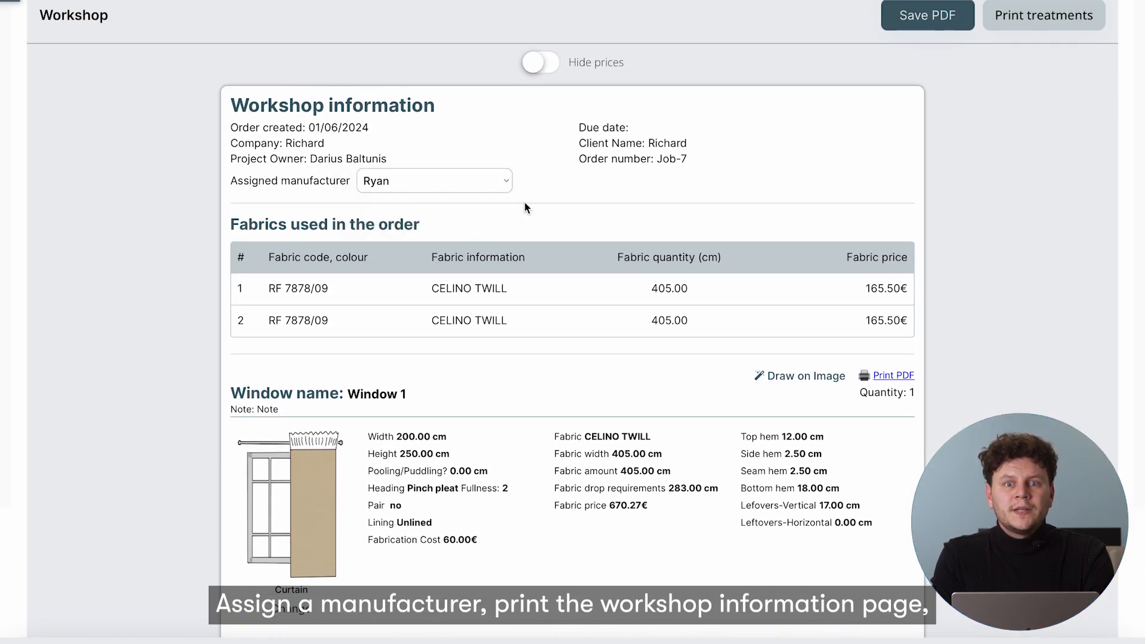
scroll(527, 202, "up", 2)
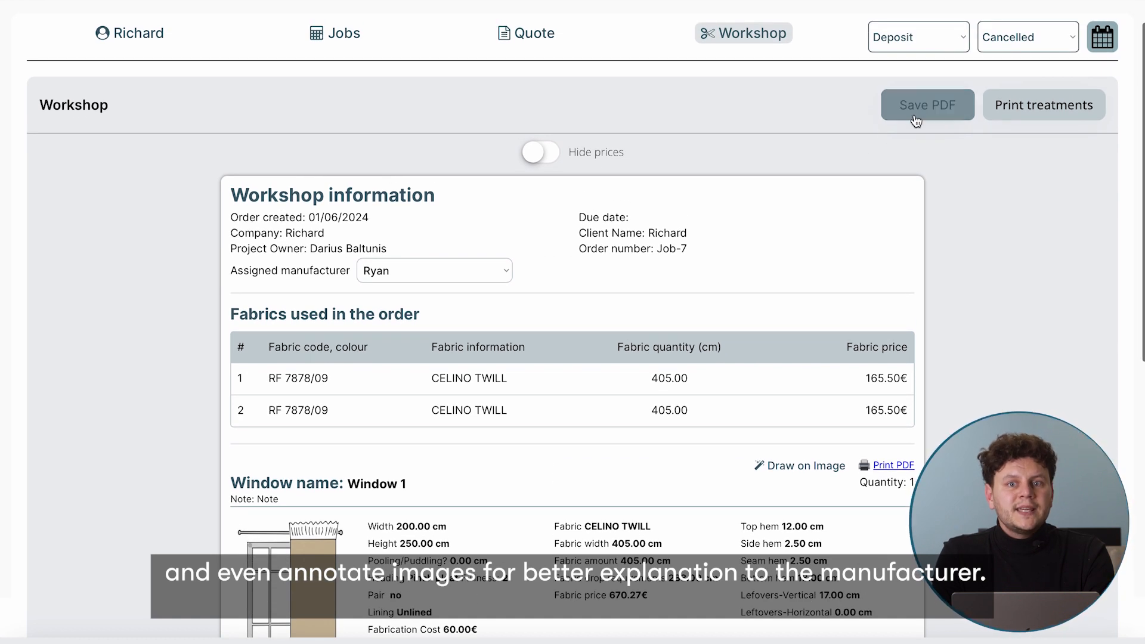
scroll(944, 262, "down", 5)
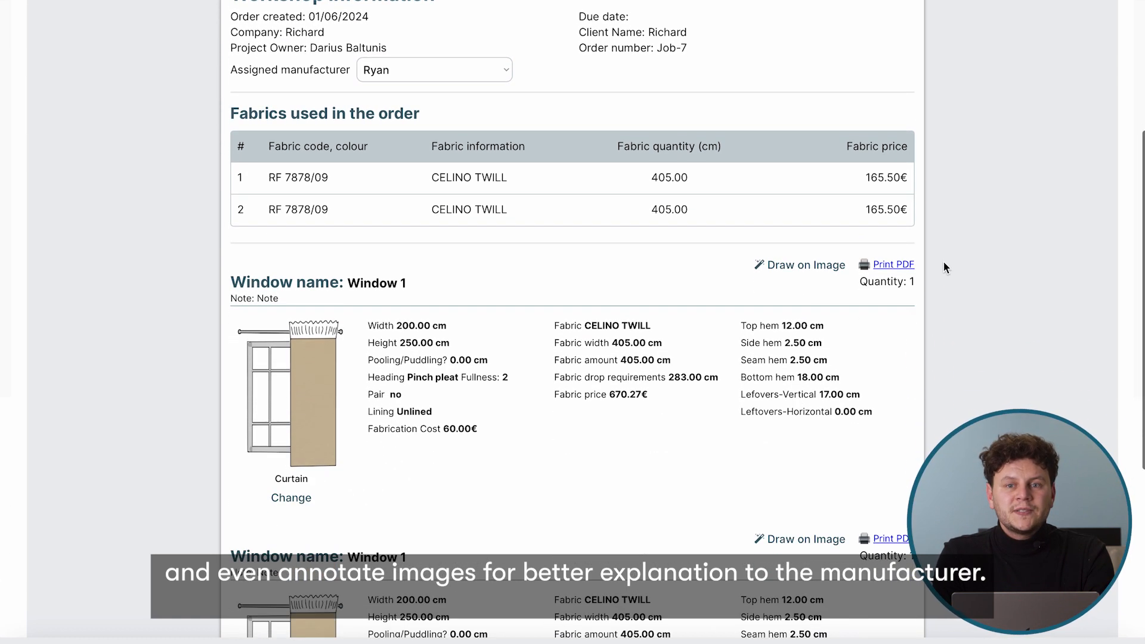